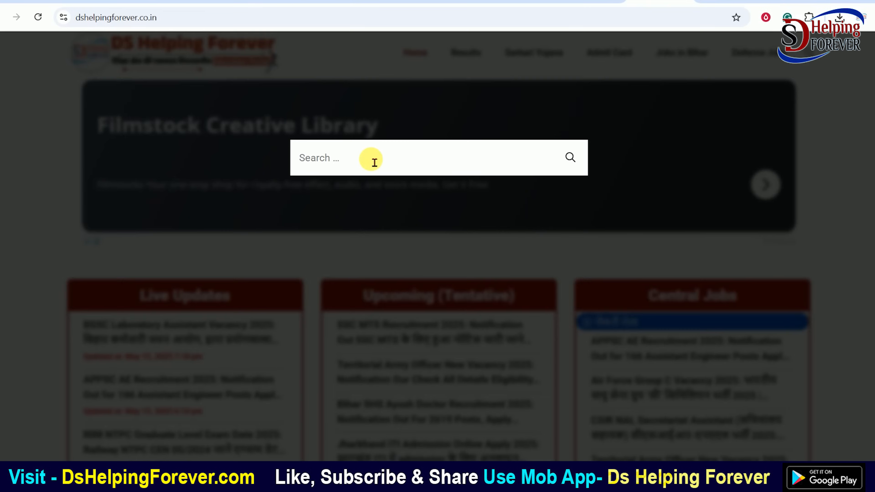
Search the site for "bssc laboratory" and open the BSSC Laboratory Assistant Vacancy 2025 article
click(374, 162)
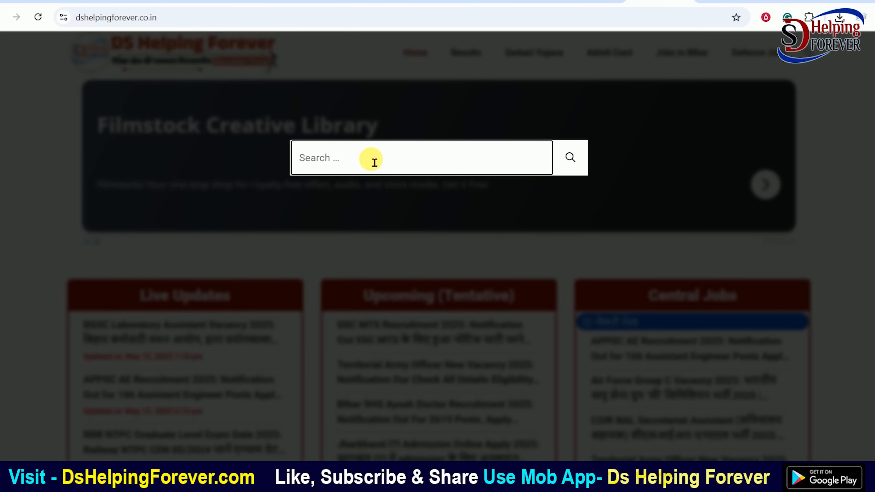
text(bssc laboratory)
click(570, 160)
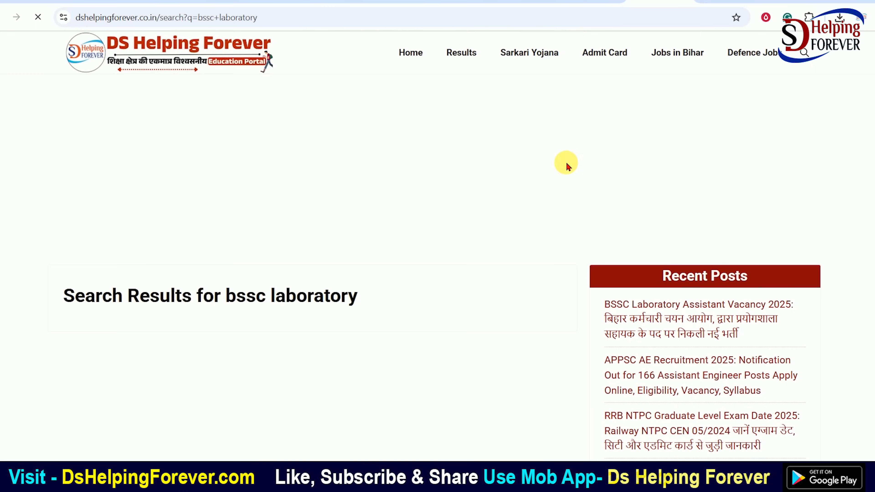
scroll(312, 206, down, 5)
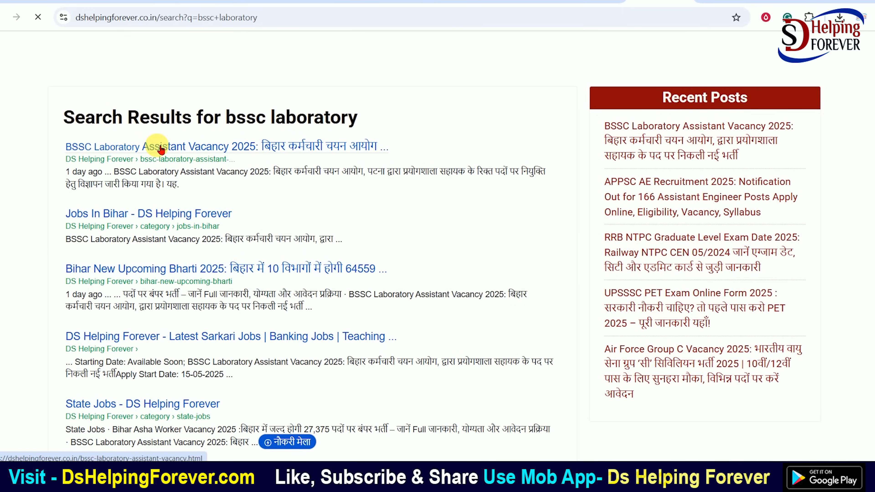
click(161, 148)
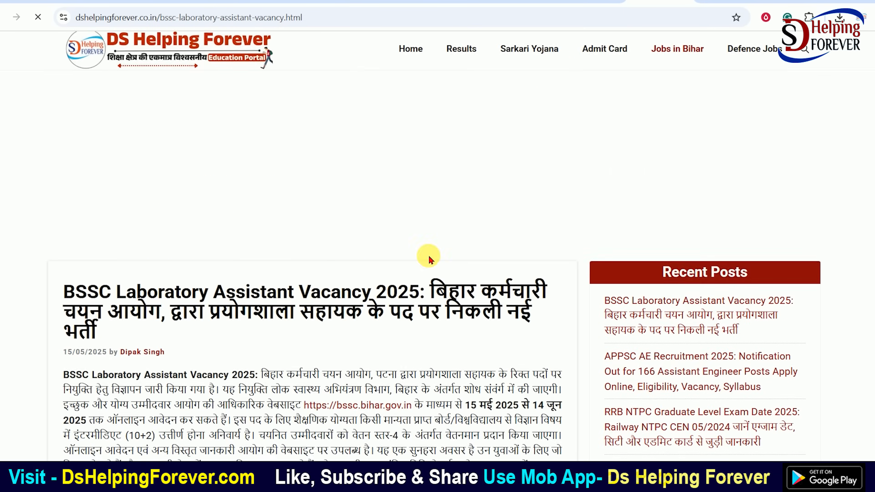
Read through the vacancy article's overview, important dates, age limit and application fee sections down to the exam syllabus
scroll(475, 248, down, 7)
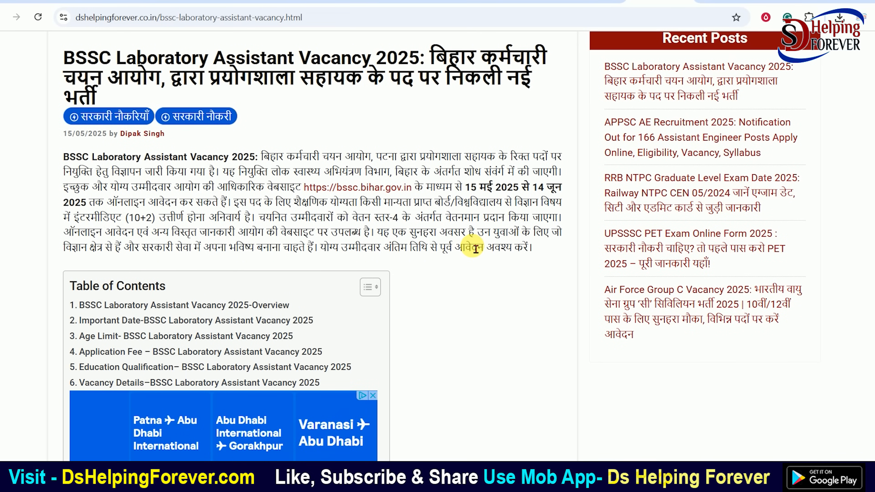
scroll(790, 126, up, 6)
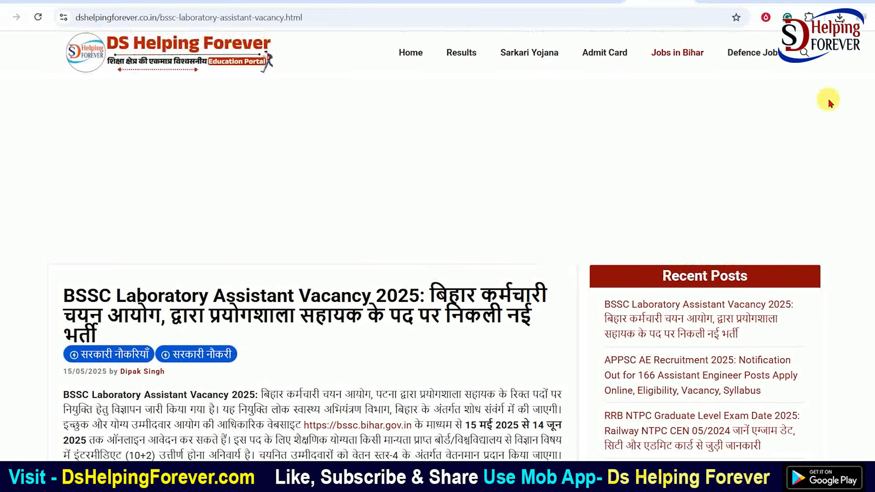
scroll(528, 250, down, 15)
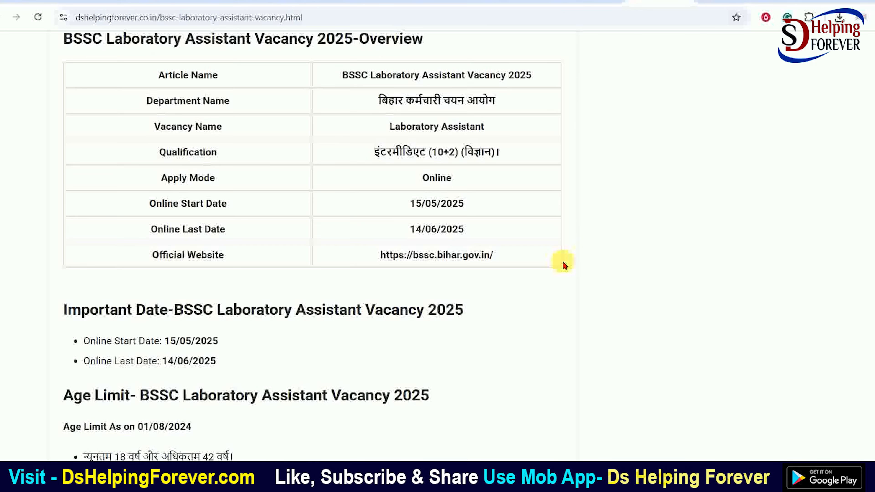
scroll(541, 260, down, 8)
drag(162, 185, 214, 190)
click(488, 279)
scroll(489, 280, down, 5)
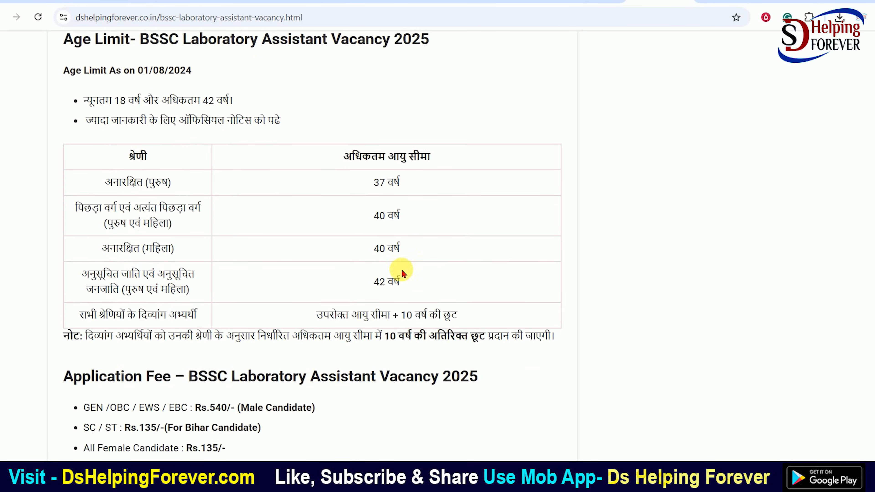
scroll(404, 274, down, 10)
scroll(476, 278, up, 4)
scroll(474, 277, down, 20)
scroll(482, 280, down, 3)
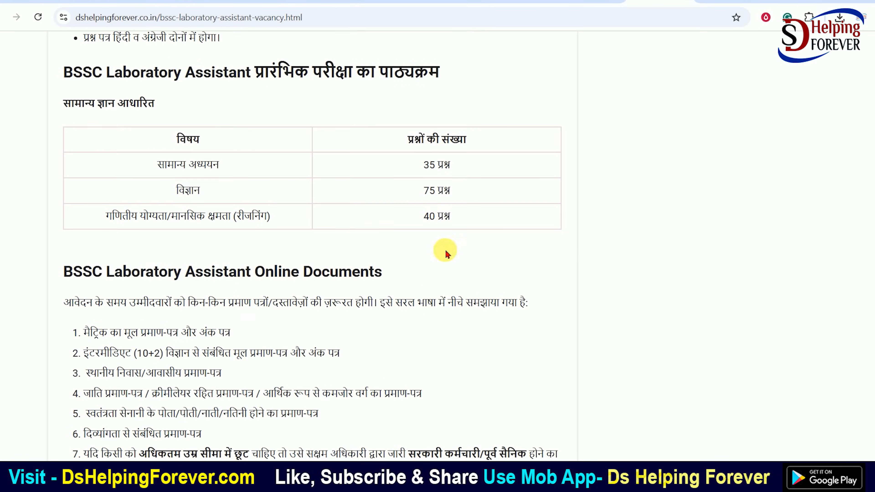
Examine the preliminary exam syllabus table, checking each subject against its number of questions
double_click(199, 191)
drag(428, 192, 454, 195)
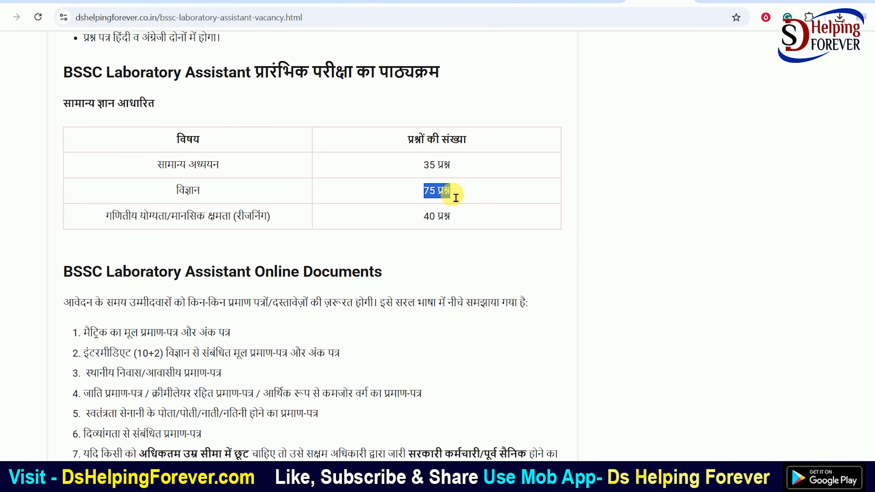
click(455, 197)
drag(180, 169, 209, 168)
drag(425, 169, 453, 173)
drag(169, 217, 228, 222)
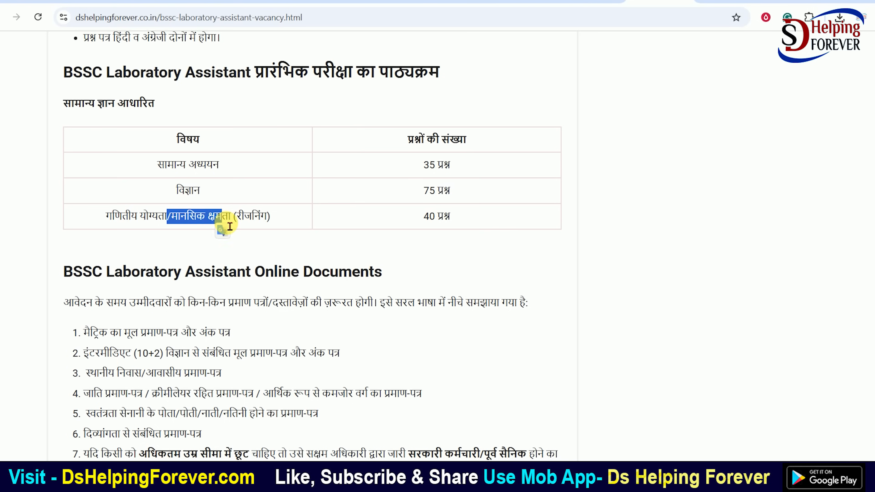
drag(110, 219, 170, 219)
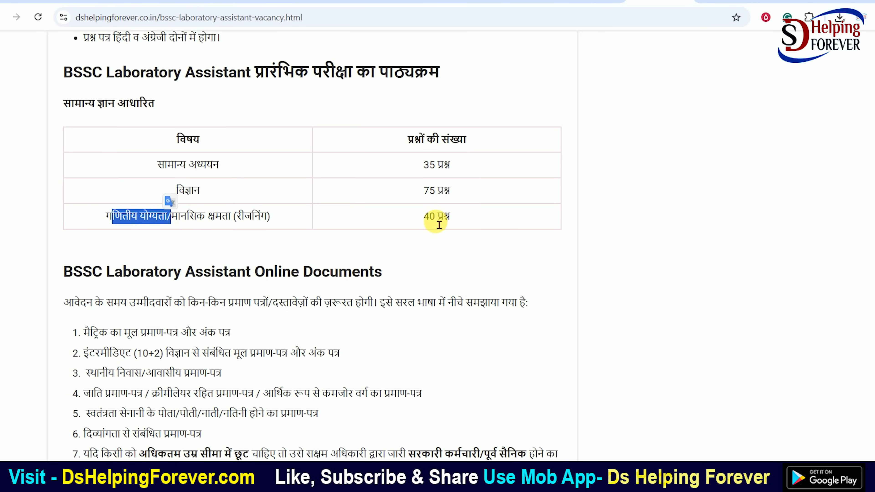
drag(423, 216, 451, 217)
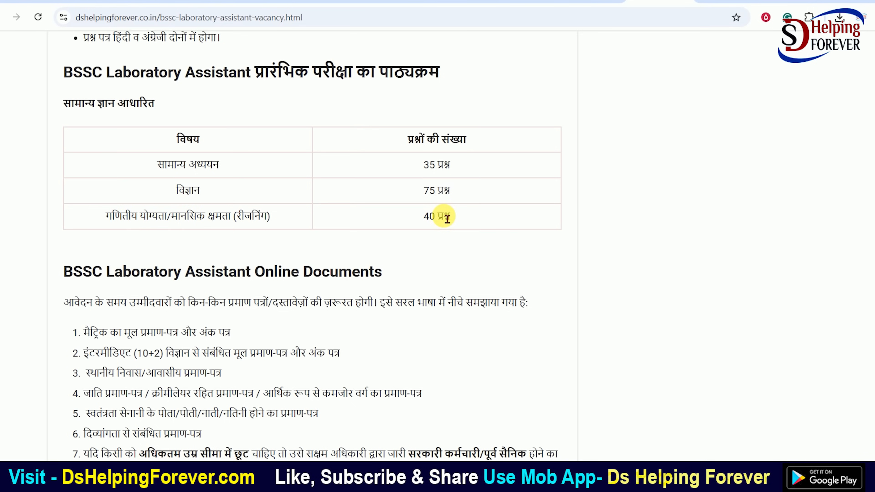
Open the Apply Link website from the article's Important Links table
scroll(447, 219, down, 15)
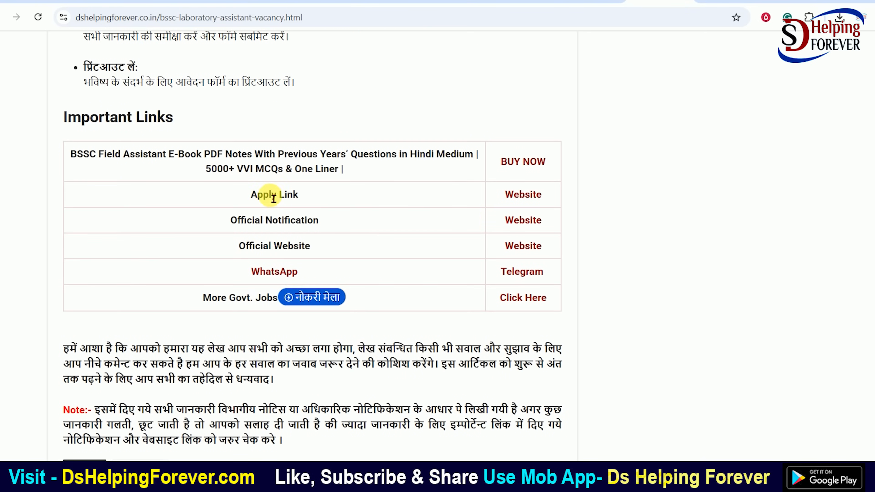
drag(267, 203, 300, 194)
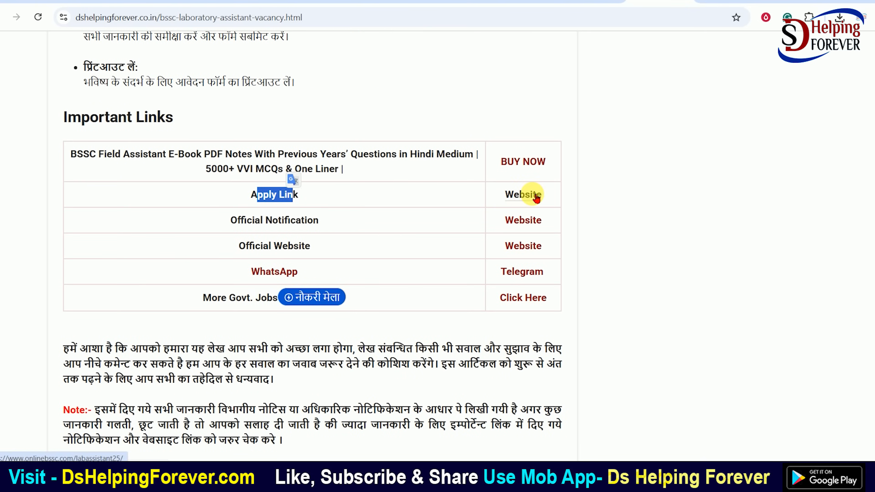
click(524, 194)
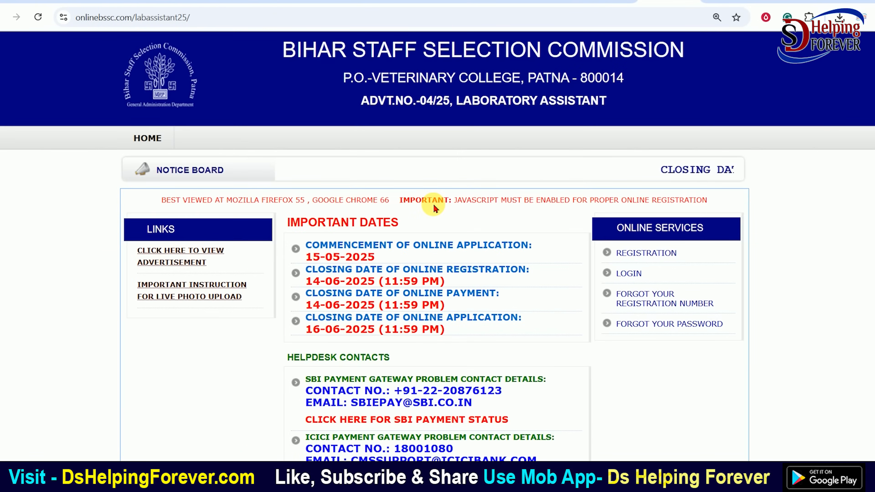
Check the BSSC Laboratory Assistant e-book entry in the article's Important Links and return to the application site
click(615, 4)
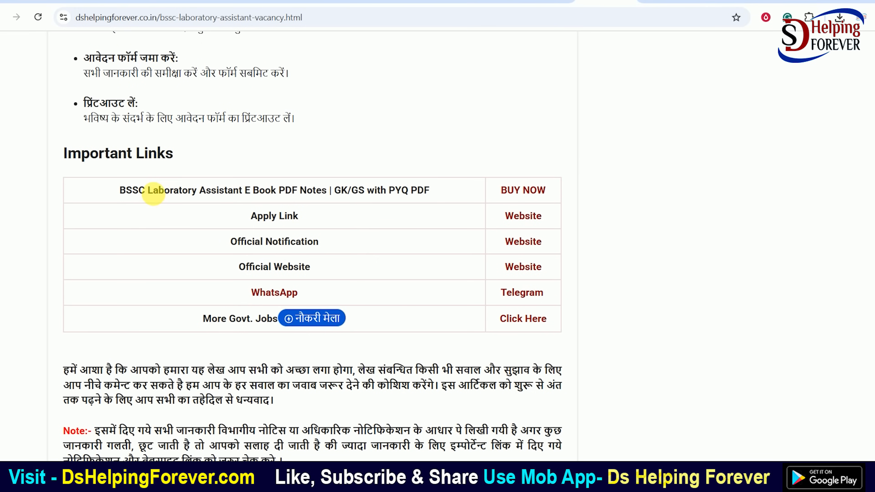
drag(149, 192, 416, 190)
click(416, 191)
click(669, 3)
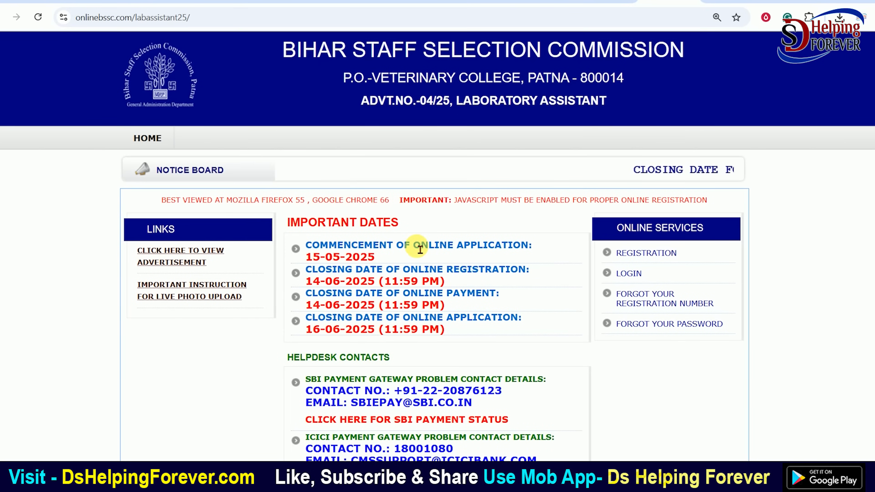
Check the online application commencement entry and open the Registration form of the Bihar Staff Selection Commission site
drag(337, 247, 500, 249)
click(501, 248)
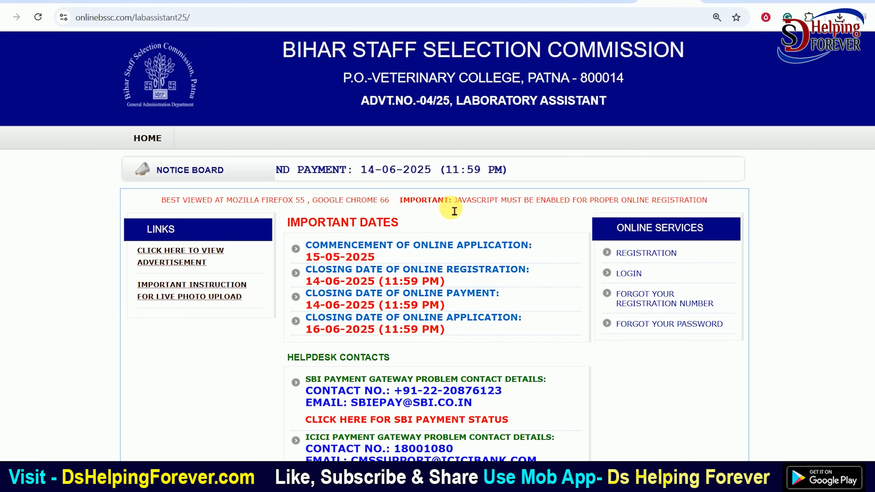
click(653, 253)
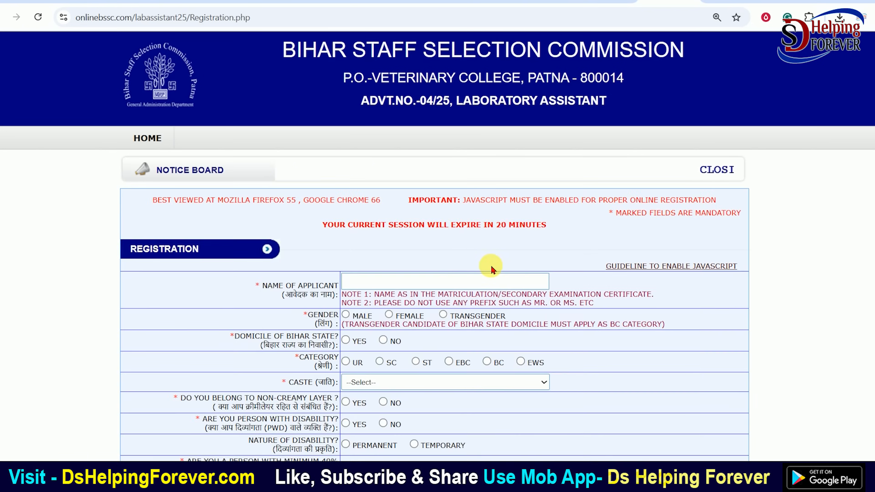
Set the applicant's gender to Male and answer Yes to domicile of Bihar state
scroll(431, 224, down, 3)
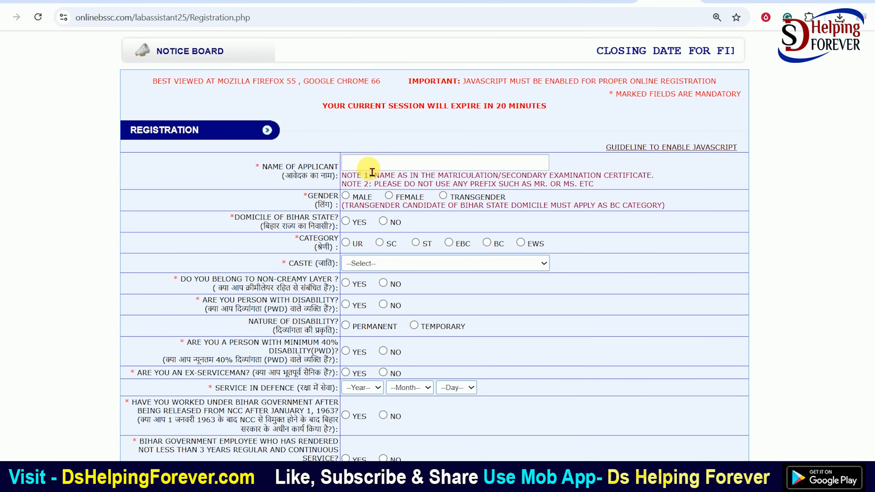
scroll(371, 172, down, 2)
click(346, 137)
drag(274, 158, 334, 179)
click(345, 162)
Try the ST, BC and UR categories, viewing the caste list and answering the non-creamy-layer question No under BC
click(415, 183)
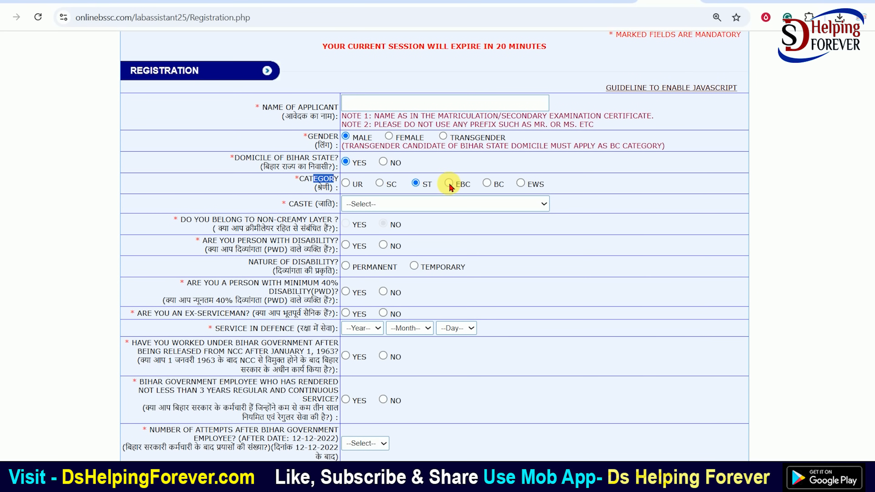
click(487, 183)
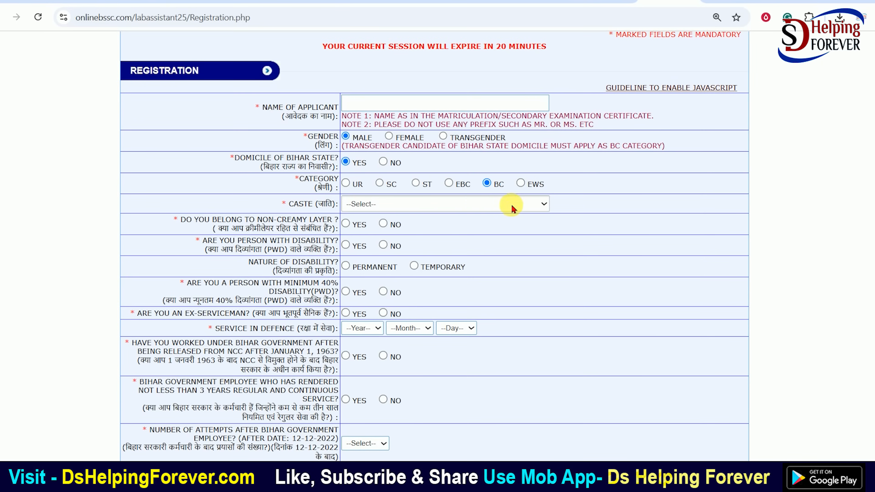
click(438, 205)
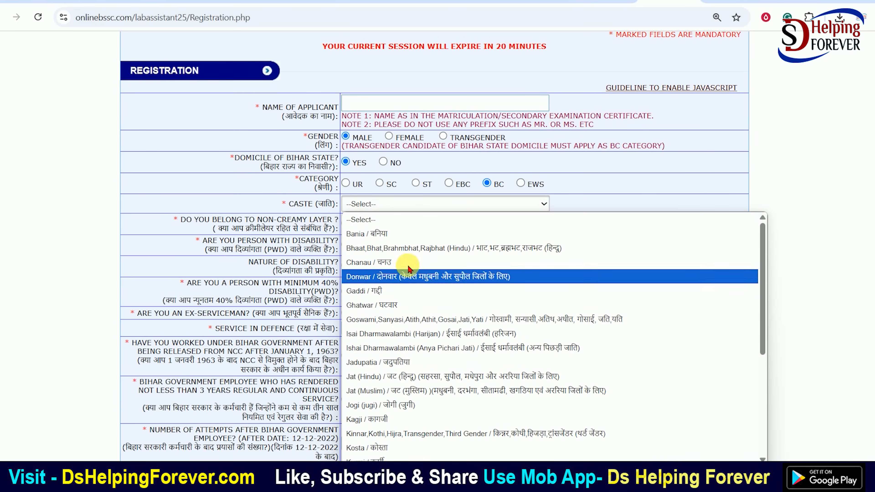
click(259, 224)
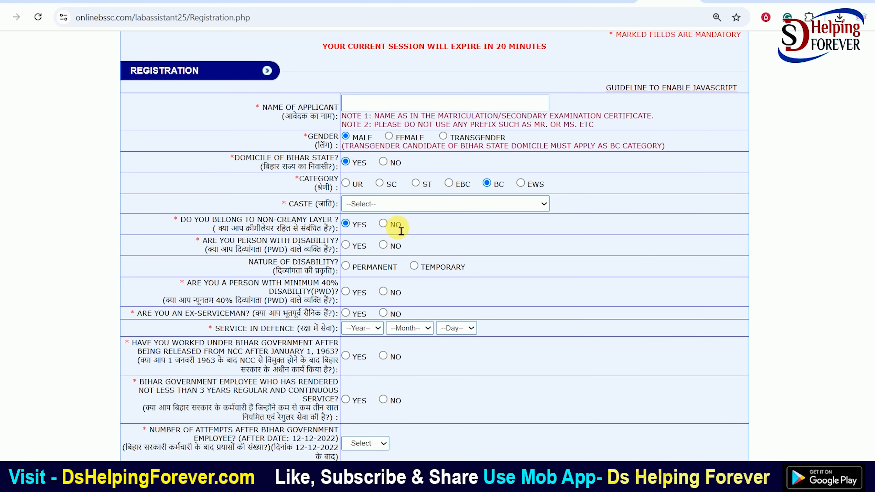
click(384, 224)
drag(361, 68, 444, 67)
click(539, 103)
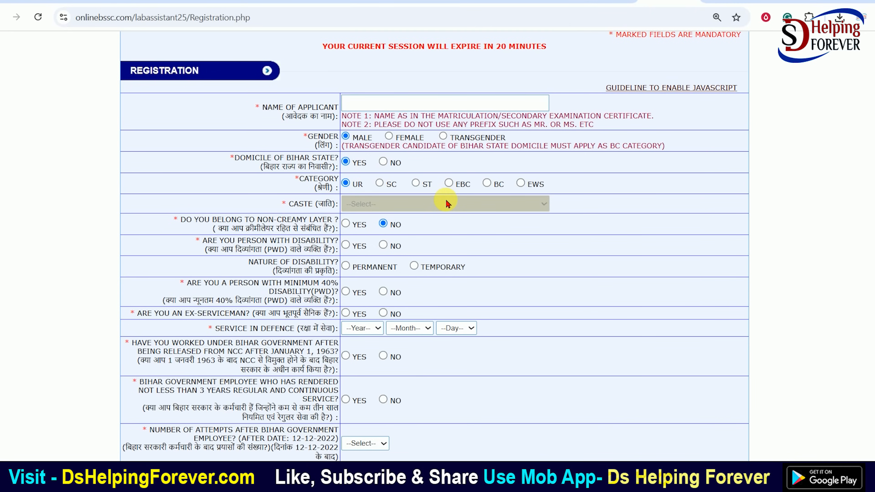
Try the EBC category with non-creamy layer Yes, and compare that question's availability under ST and UR
click(449, 186)
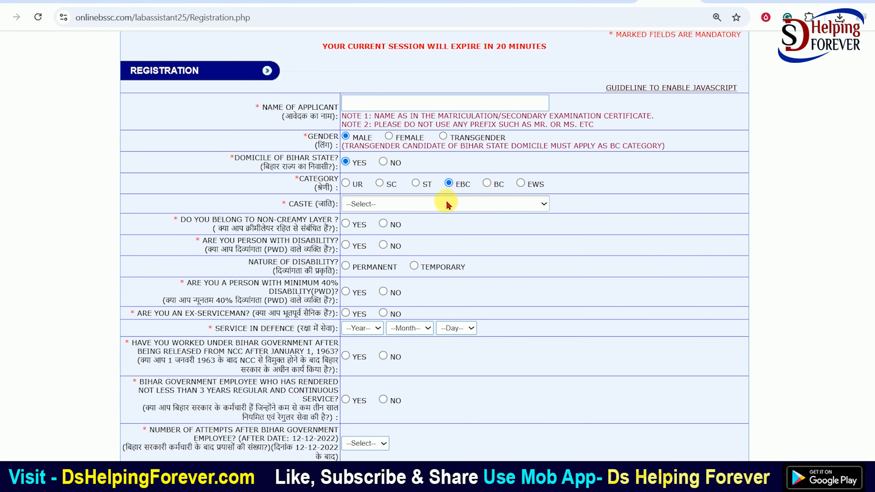
click(347, 225)
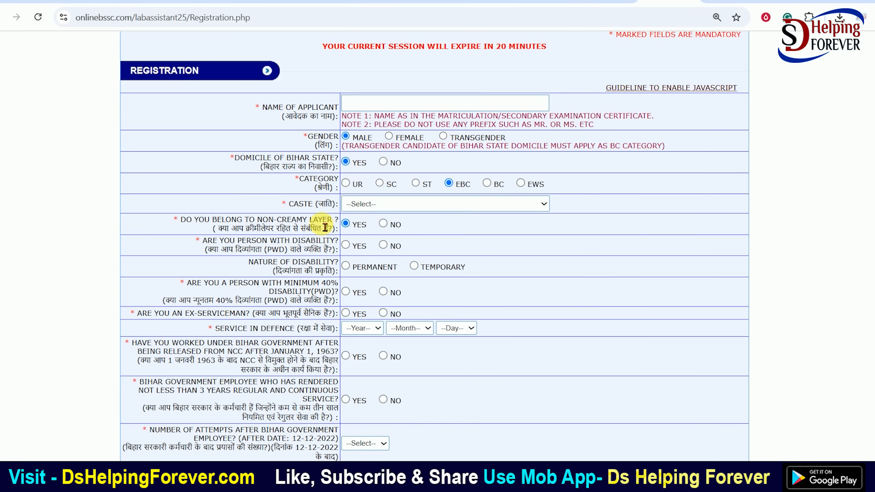
click(416, 184)
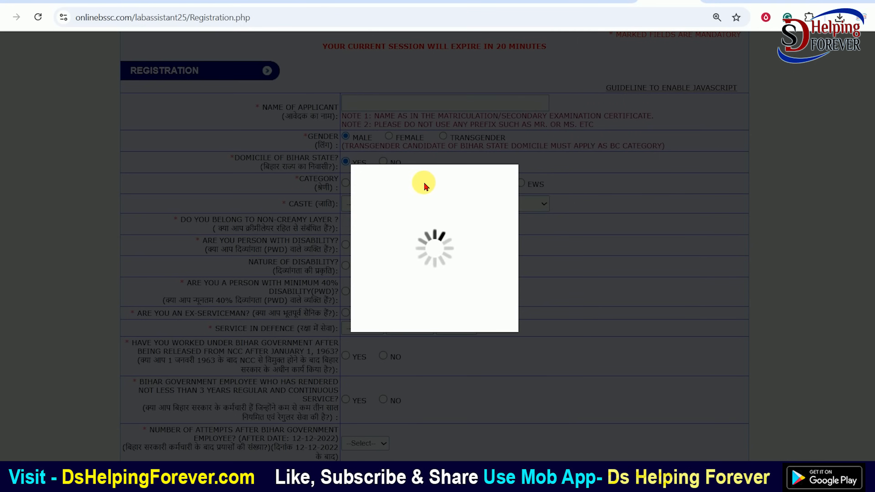
drag(231, 228, 345, 225)
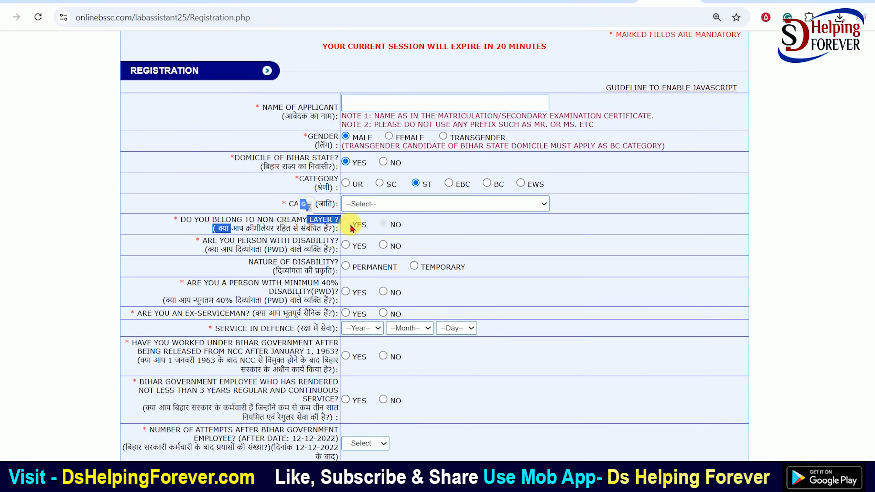
click(452, 224)
click(345, 183)
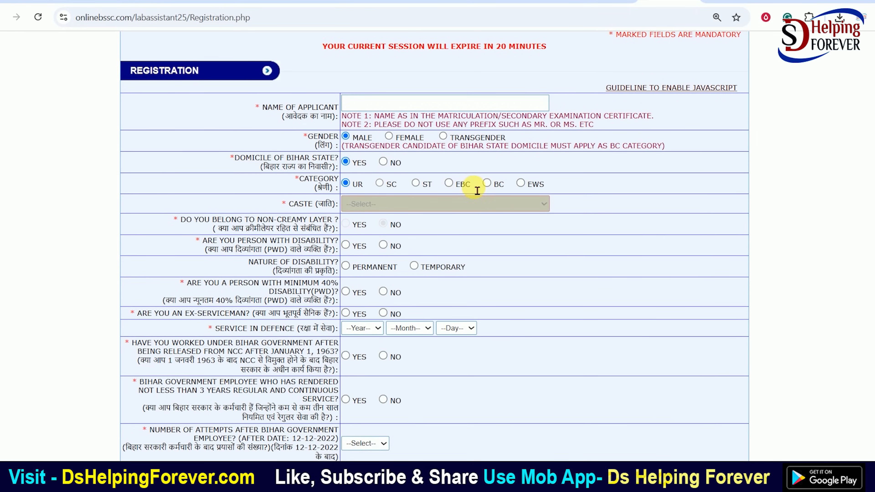
Set the category to ST and choose Bathudi / बठुडी as the caste
click(416, 183)
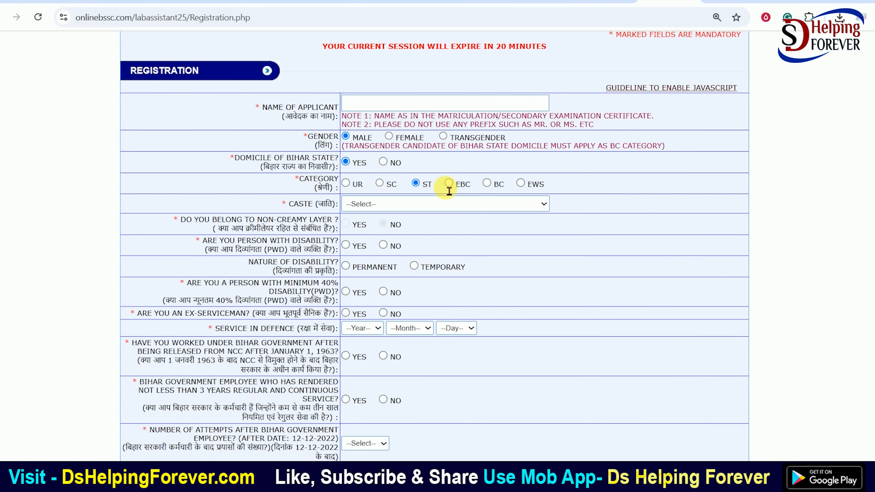
click(422, 203)
click(428, 274)
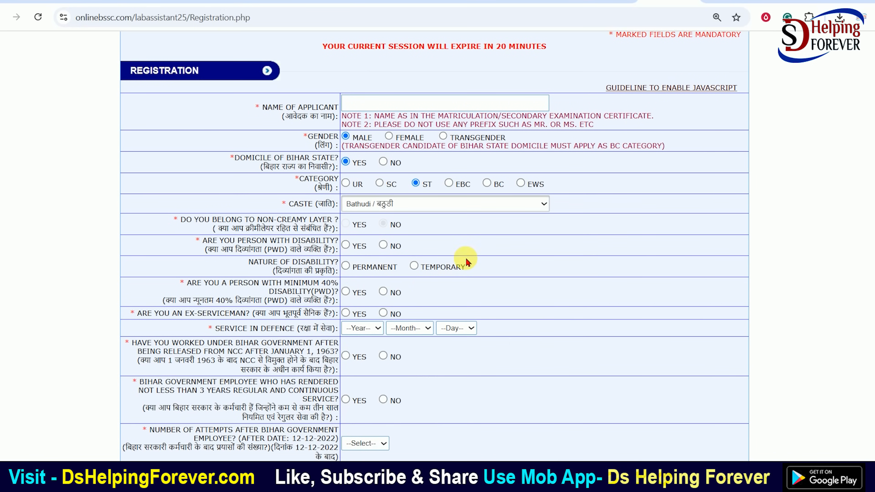
Review the disability questions and answer No to being a person with minimum 40% disability (PWD)
scroll(280, 233, down, 1)
drag(232, 185, 339, 183)
drag(256, 209, 324, 211)
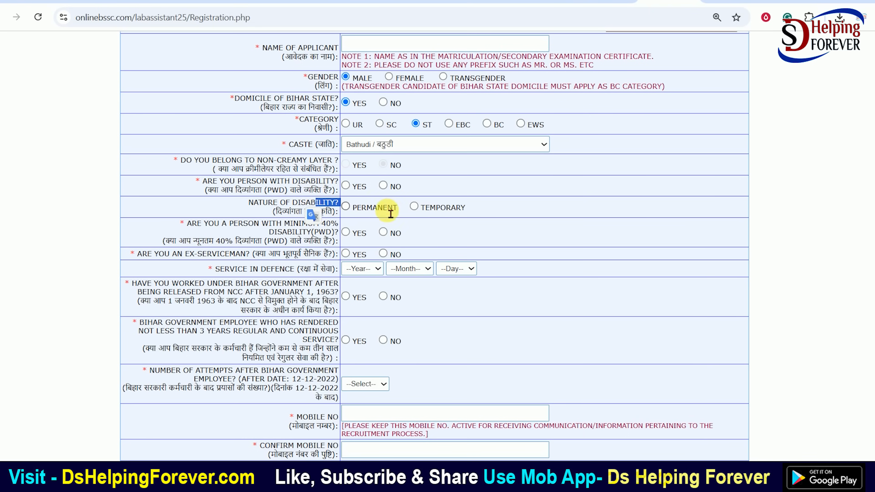
click(298, 193)
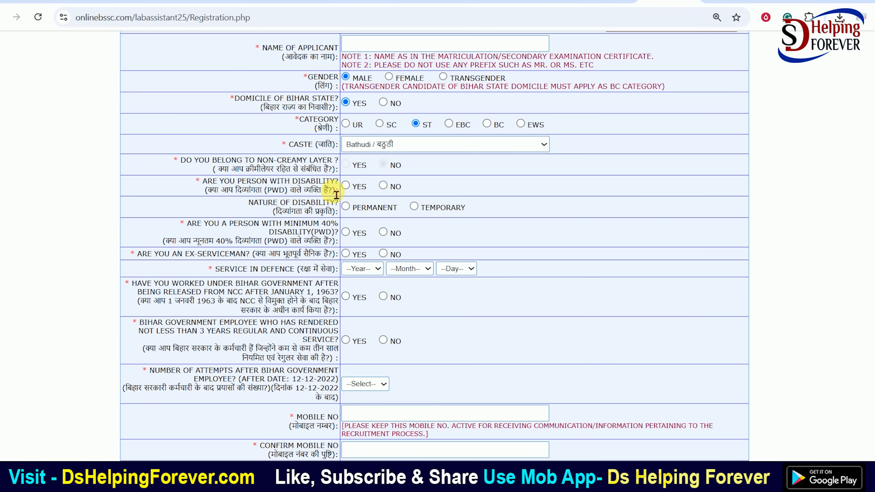
scroll(345, 193, down, 2)
drag(262, 166, 313, 166)
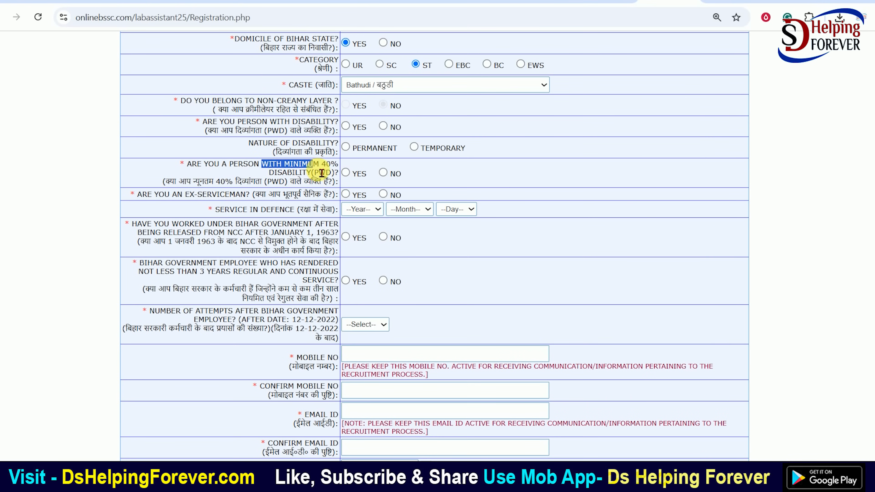
click(346, 173)
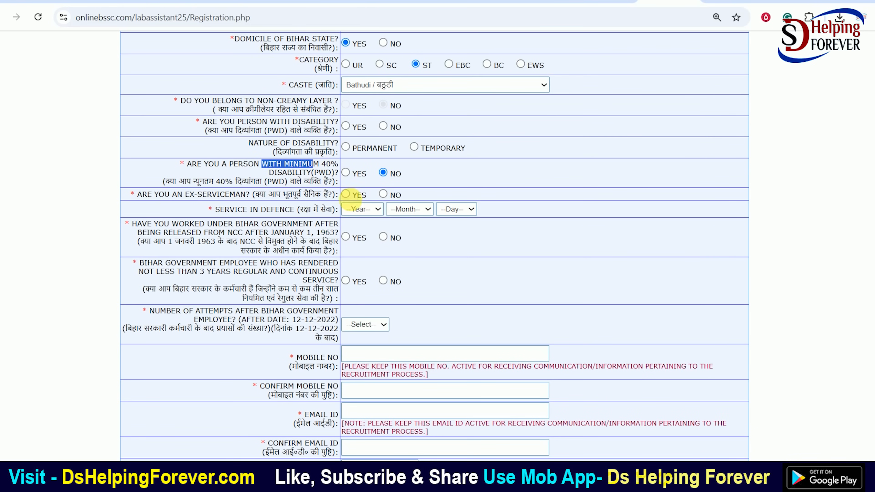
Read the service in defence field and answer No to being an ex-serviceman
drag(220, 199, 291, 211)
click(269, 214)
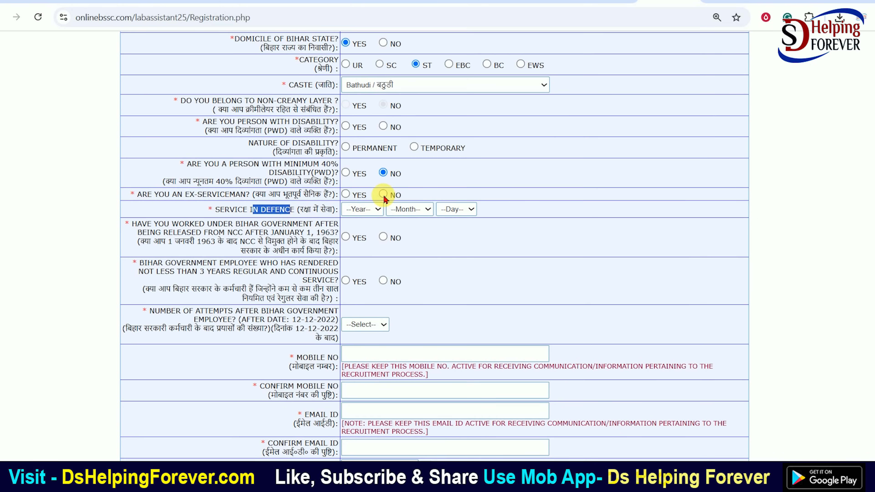
click(383, 195)
Answer No to having worked under Bihar Government after being released from NCC after January 1, 1963
scroll(279, 217, down, 2)
click(324, 187)
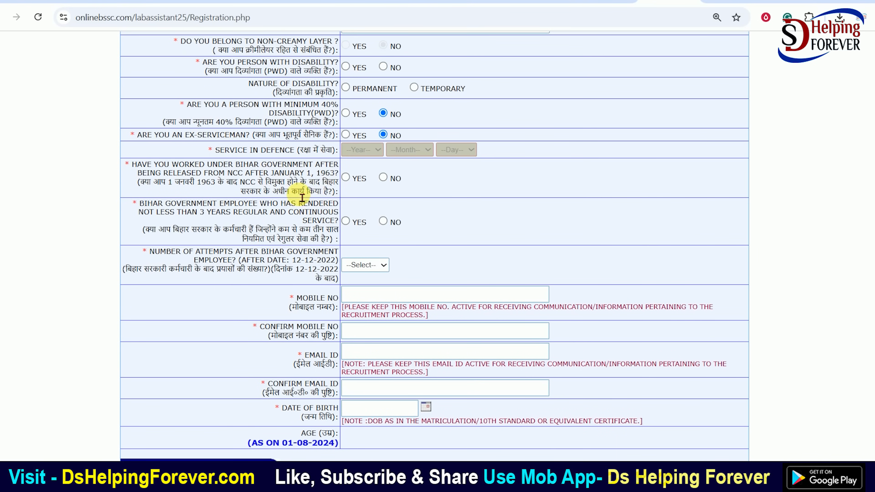
drag(275, 194, 319, 196)
click(356, 191)
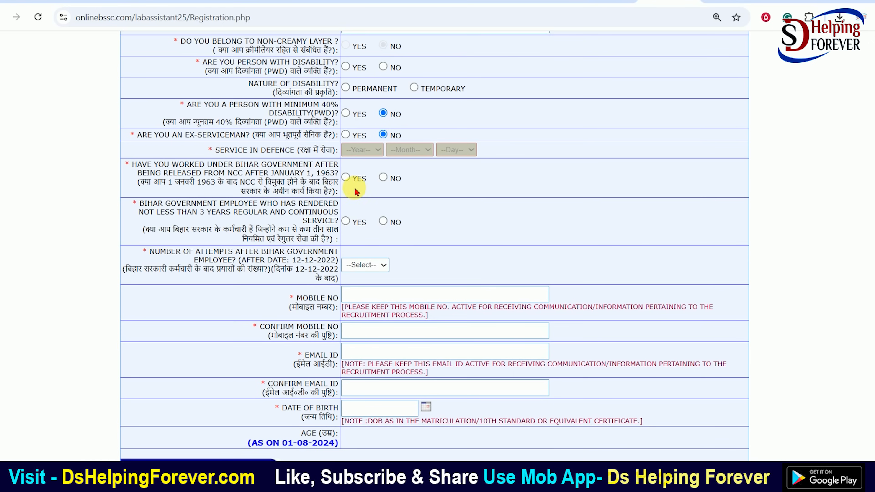
triple_click(292, 184)
click(383, 177)
Answer No to being a Bihar Government employee with at least 3 years of regular and continuous service
drag(206, 212, 272, 214)
click(275, 213)
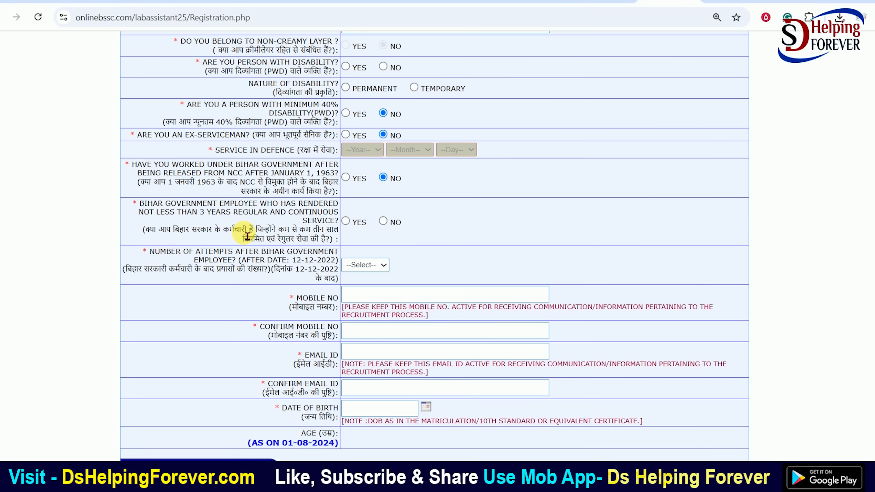
drag(263, 246, 295, 247)
click(344, 232)
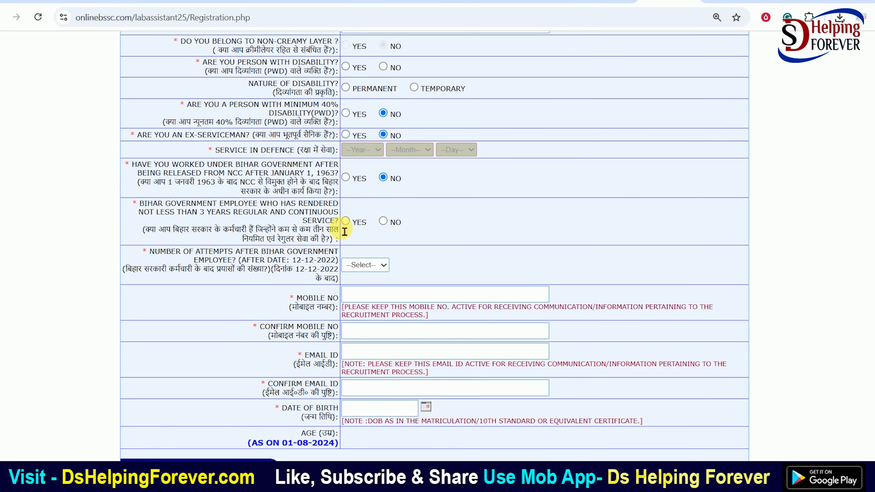
click(348, 223)
click(383, 221)
Set the number of attempts after becoming a Bihar Government employee to 00, reviewing the 12-12-2022 date condition
scroll(241, 235, down, 2)
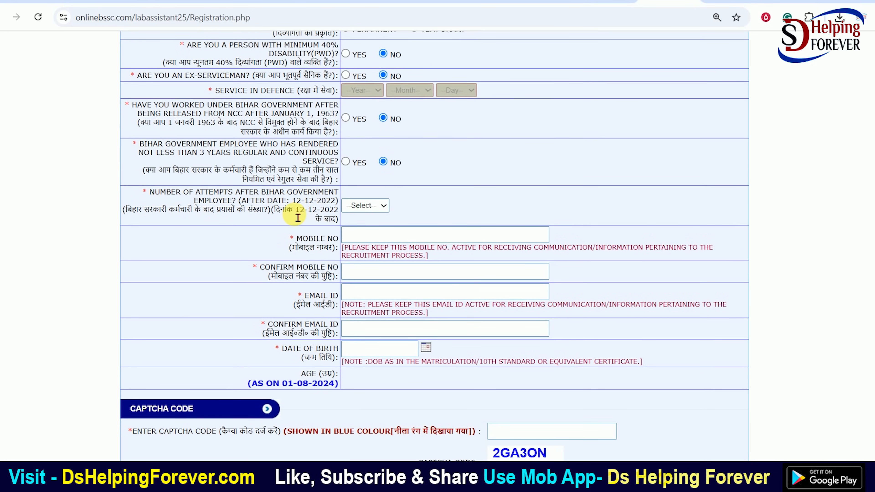
click(371, 205)
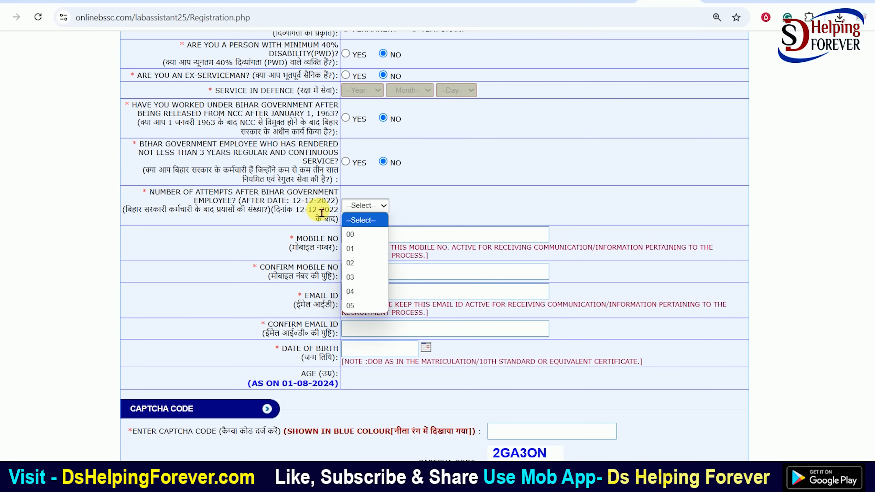
click(303, 210)
drag(294, 210, 320, 209)
click(370, 205)
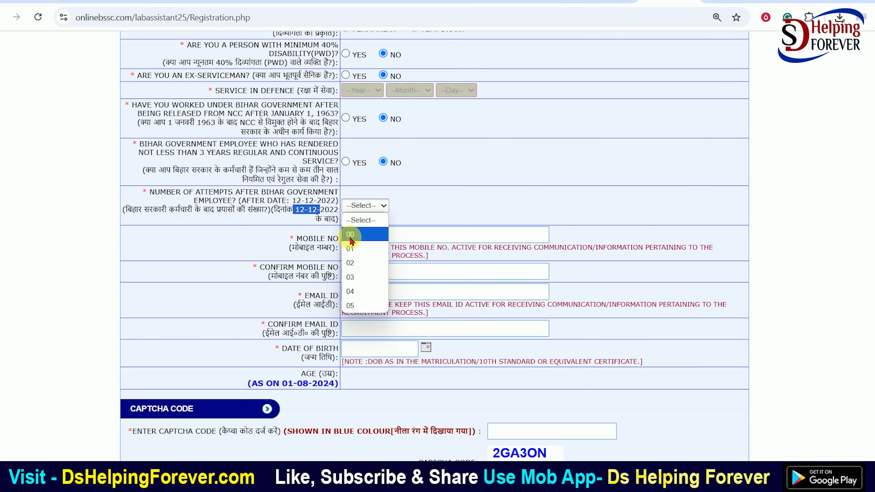
click(351, 236)
Try 01 as the number of attempts and return the choice to 00
click(358, 207)
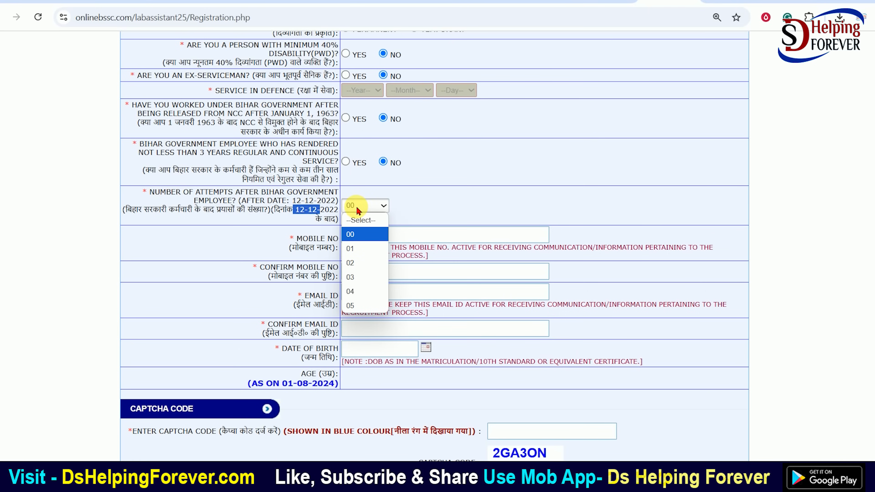
click(350, 249)
click(366, 207)
click(352, 236)
click(362, 205)
click(355, 235)
click(364, 206)
click(360, 248)
click(363, 206)
click(354, 236)
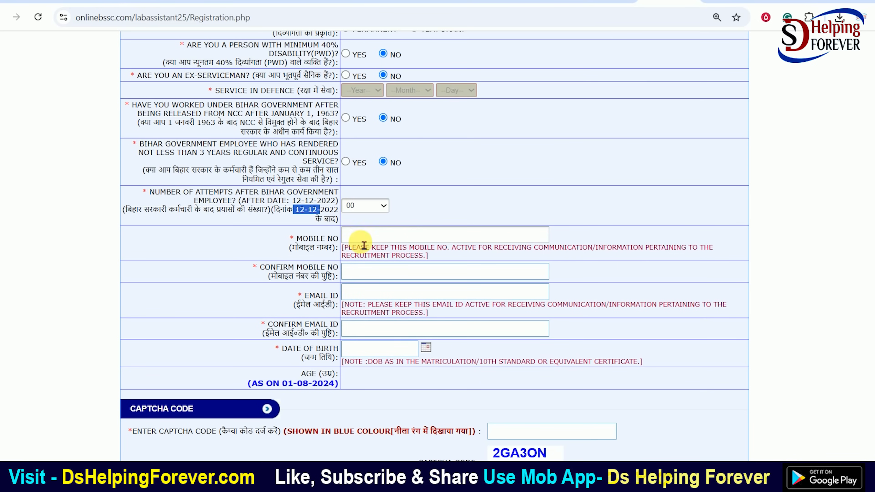
Open the date of birth calendar and go to the captcha code field of the registration form
scroll(341, 234, down, 2)
click(346, 175)
scroll(360, 207, down, 2)
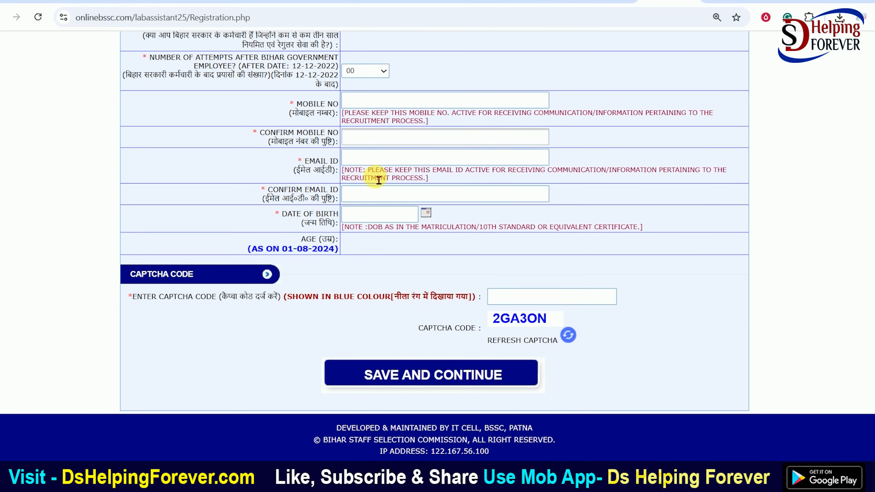
click(426, 213)
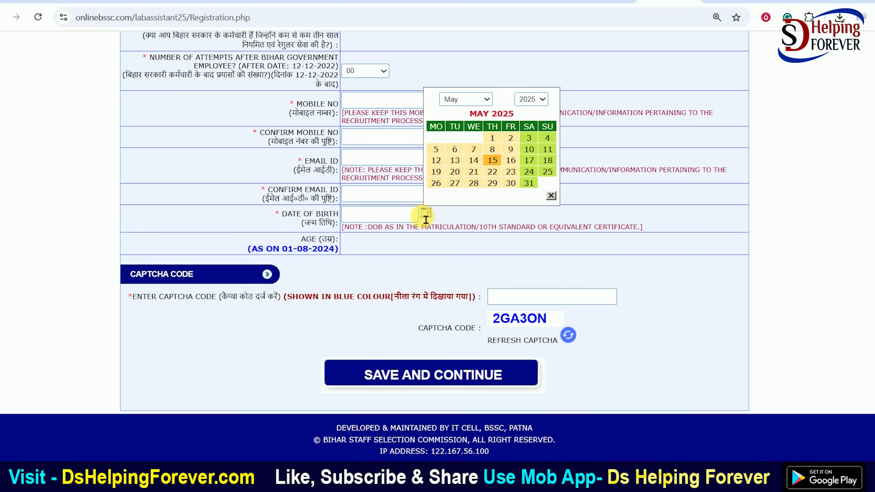
click(493, 297)
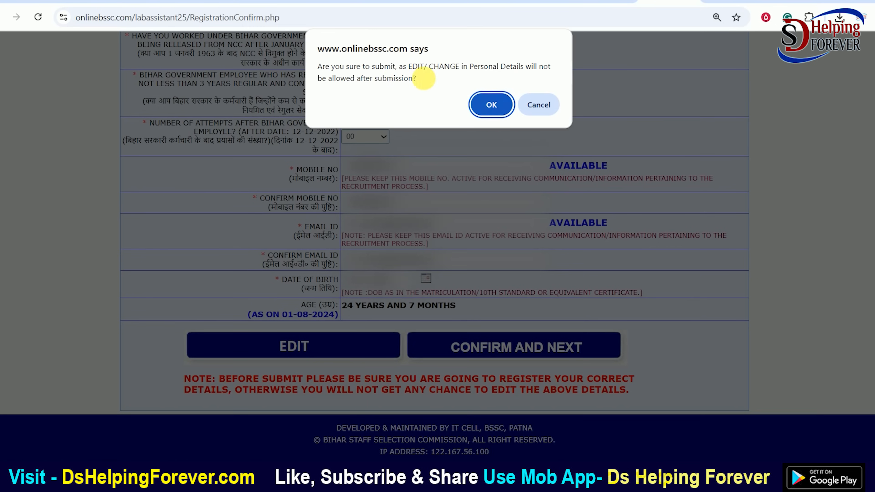
Confirm the final submission of the personal details and highlight the issued registration number and password
drag(357, 68, 484, 67)
click(492, 102)
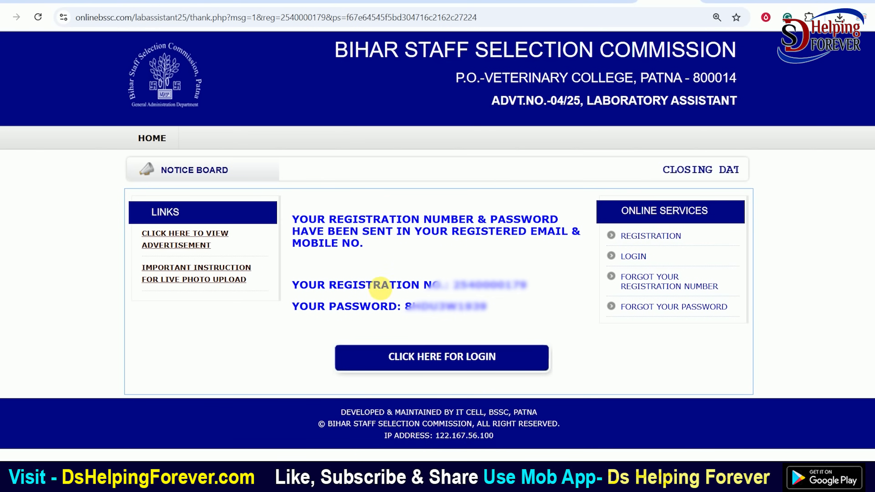
drag(355, 286, 463, 289)
drag(360, 306, 468, 312)
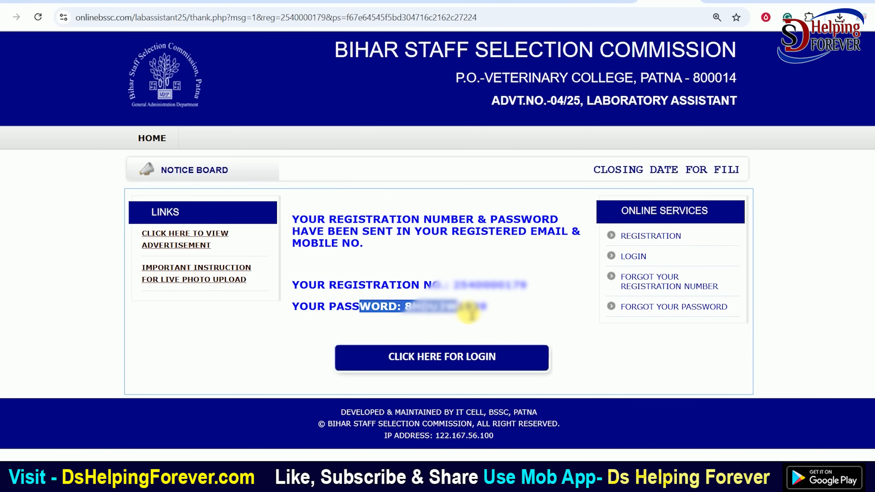
click(481, 310)
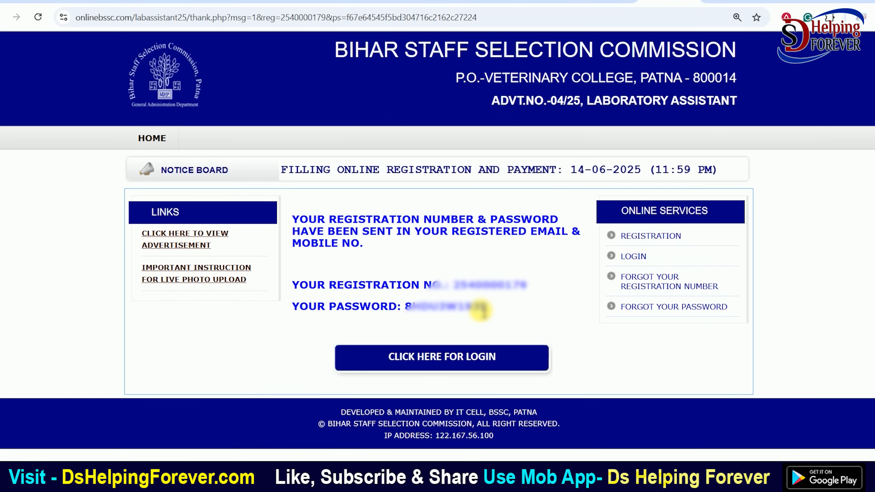
Open the applicant login page, go through the registration number and captcha fields, and submit the login
click(454, 374)
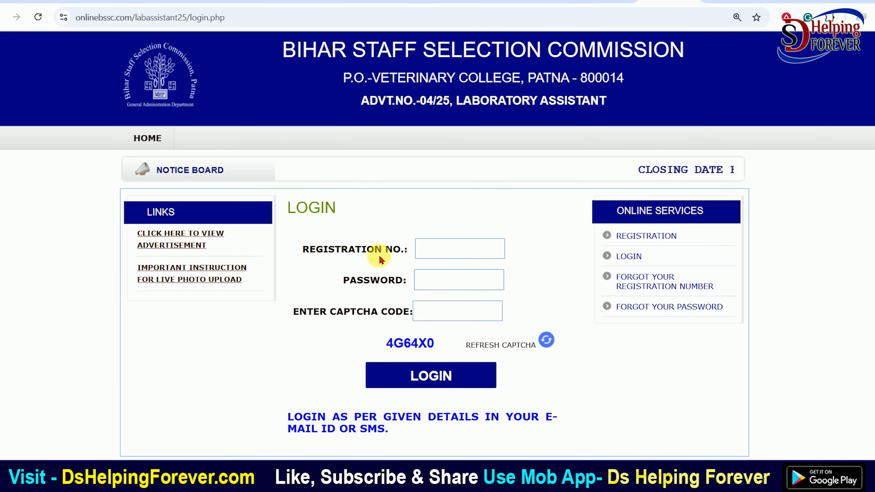
click(448, 251)
click(442, 312)
click(449, 376)
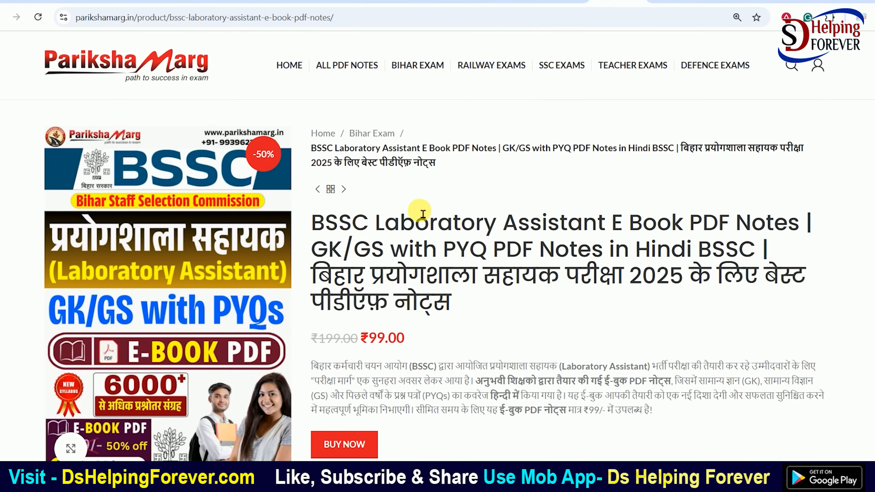
Examine the BSSC Laboratory Assistant E Book PDF Notes product page and its enlarged cover image on Pariksha Marg
scroll(423, 214, down, 4)
scroll(427, 201, up, 4)
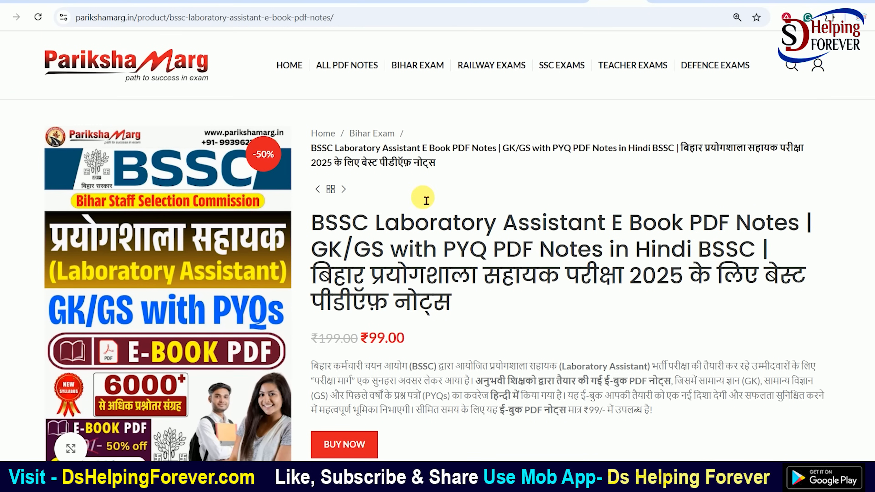
scroll(419, 197, down, 3)
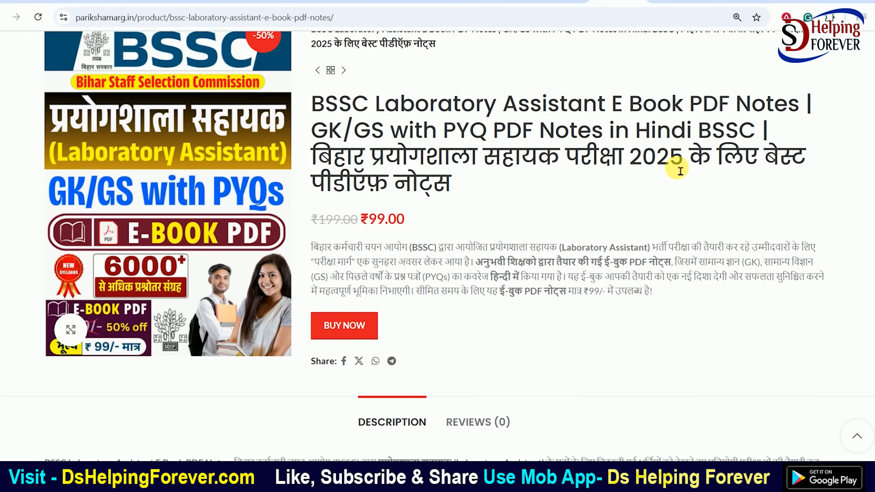
click(70, 330)
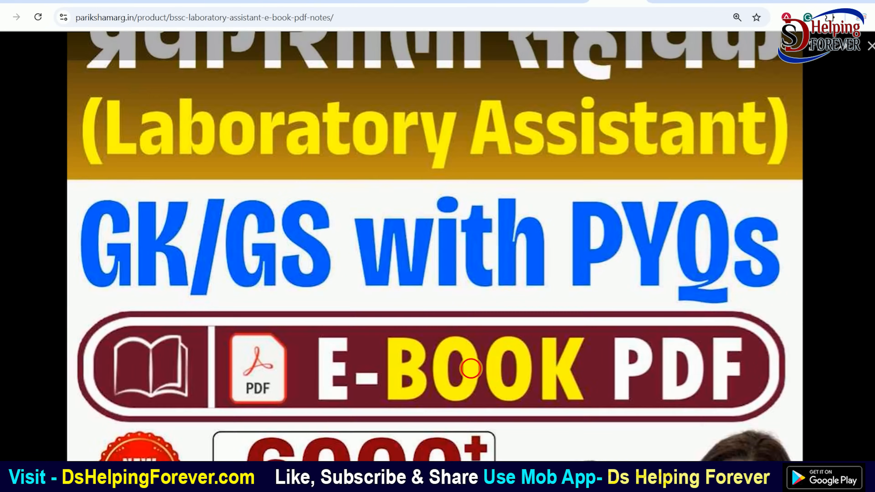
drag(471, 367, 457, 269)
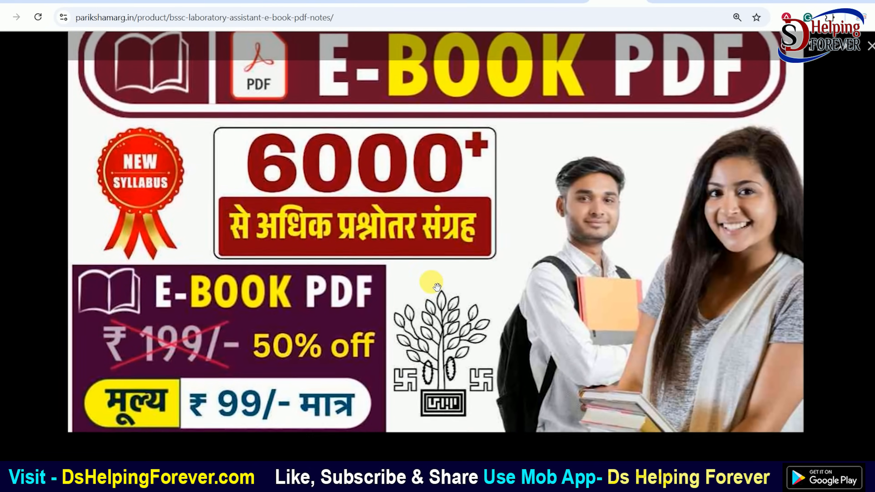
drag(499, 157, 321, 313)
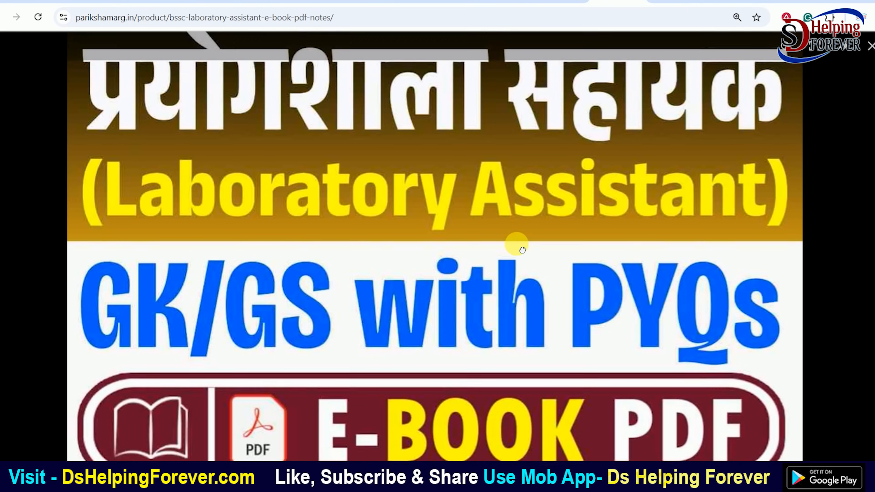
drag(516, 242, 517, 290)
drag(514, 136, 496, 221)
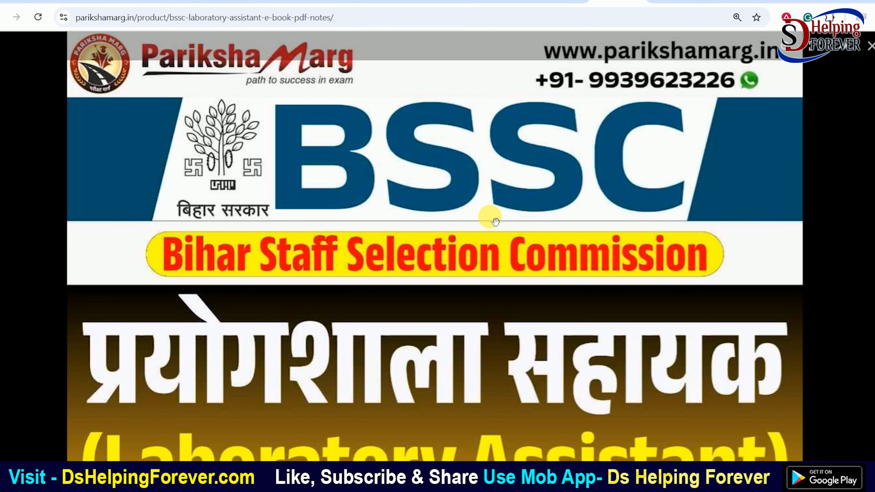
scroll(492, 219, down, 8)
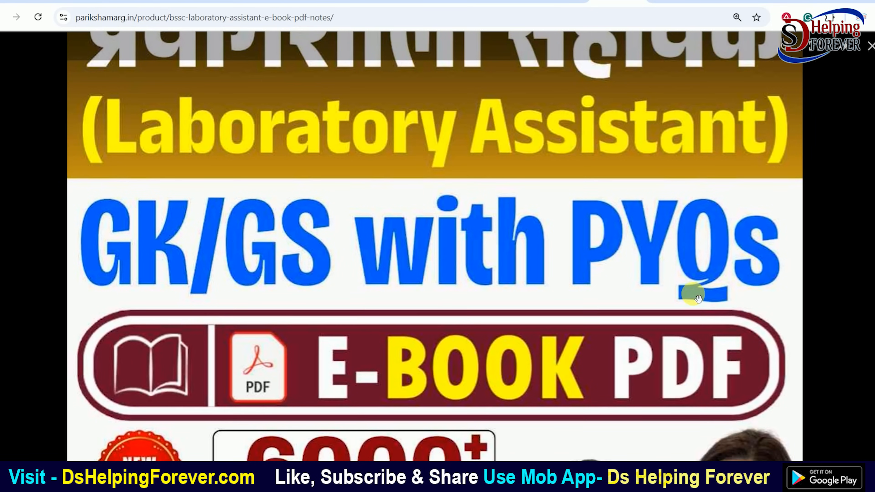
drag(642, 310, 642, 248)
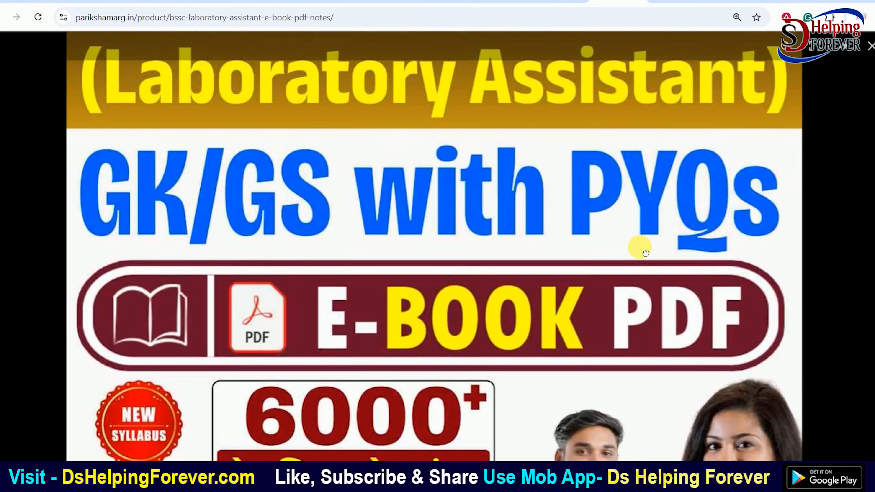
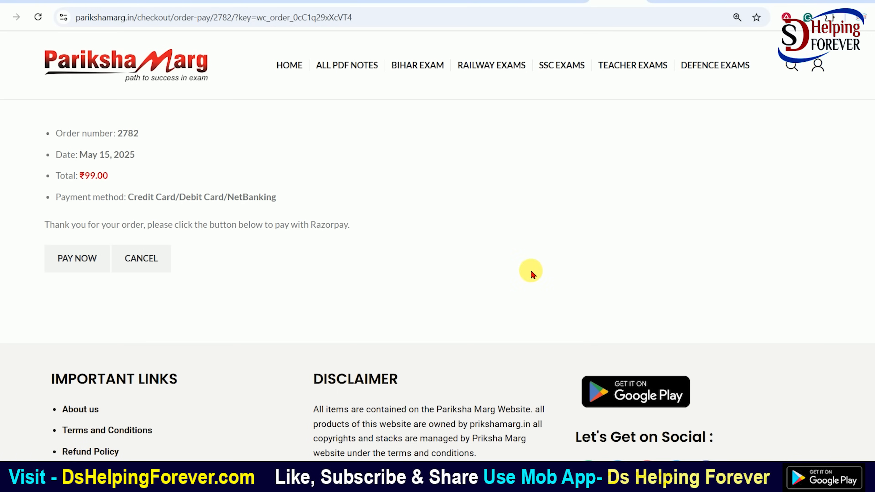
Check the contact details below the order payment page and view the All Exam Notes section on the home page
scroll(503, 289, down, 3)
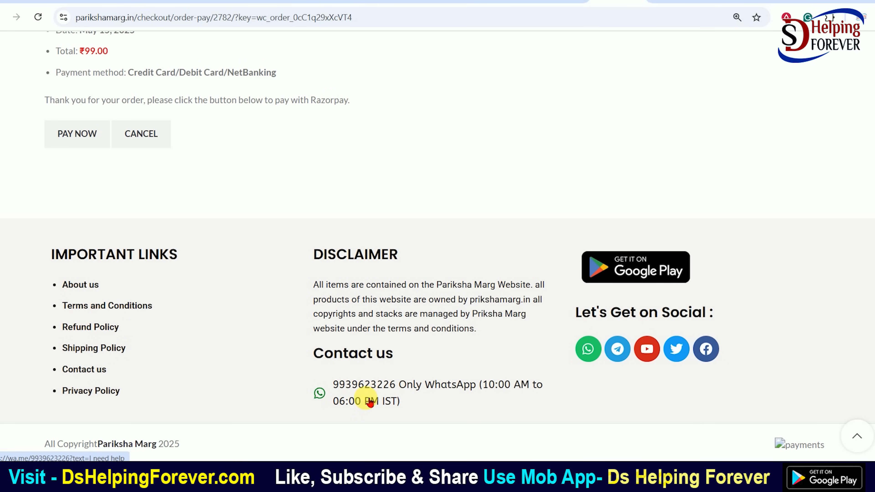
scroll(446, 365, up, 3)
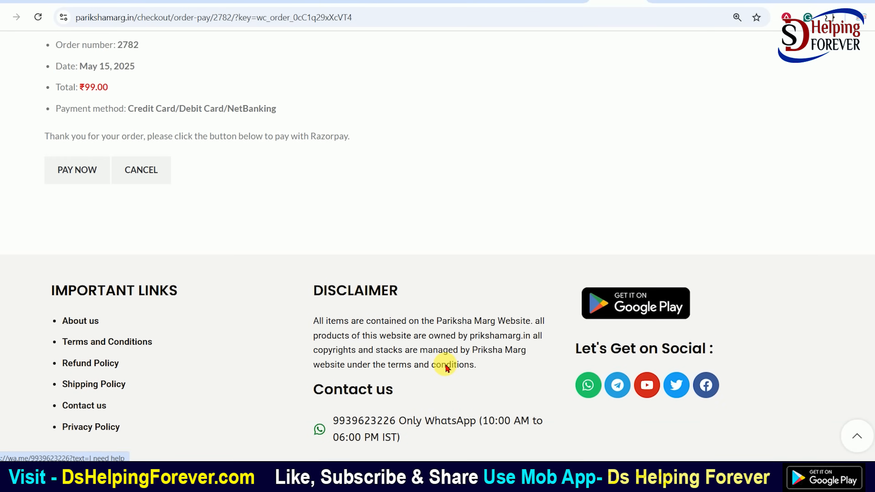
click(297, 69)
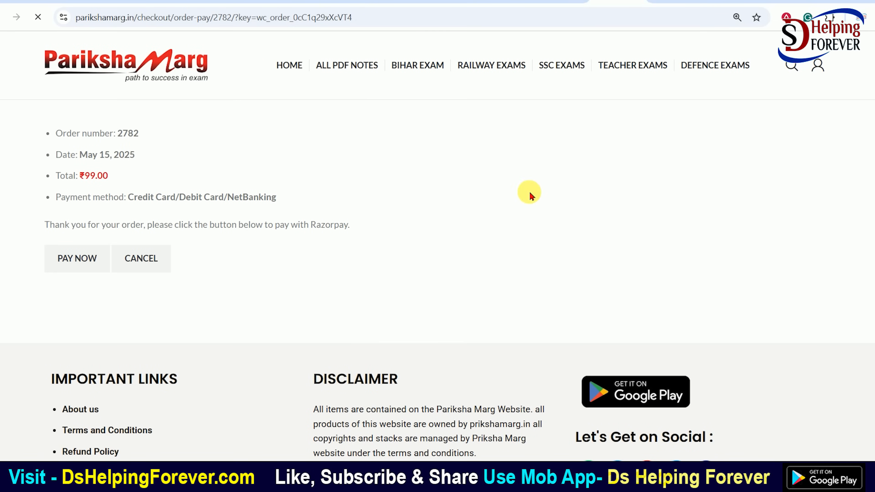
scroll(153, 250, down, 5)
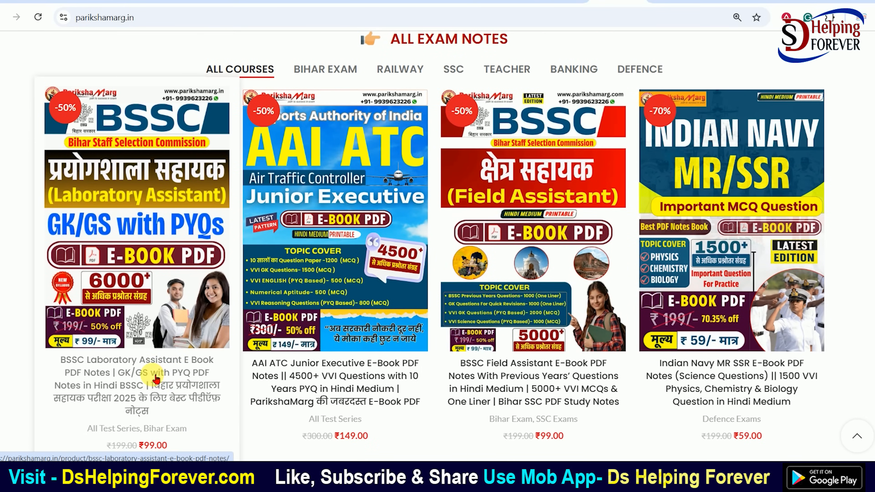
Look through the All Exam Notes listings and exam categories on the Pariksha Marg home page
scroll(537, 273, down, 3)
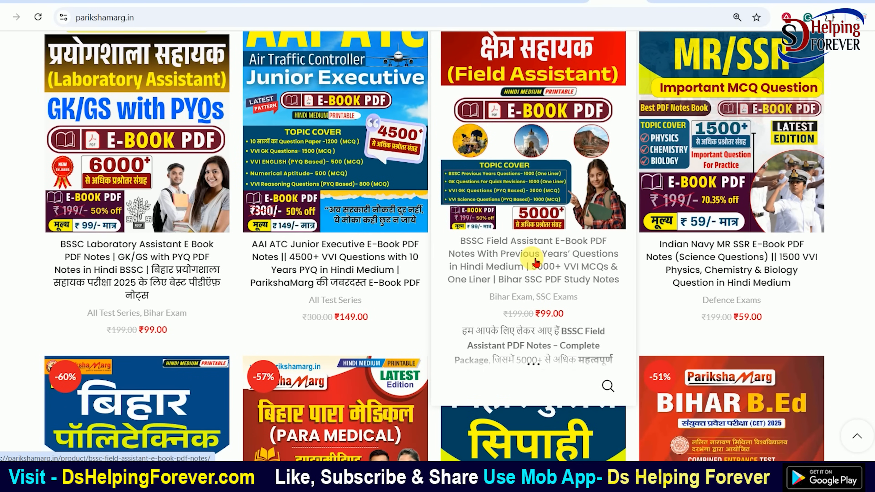
scroll(536, 263, up, 3)
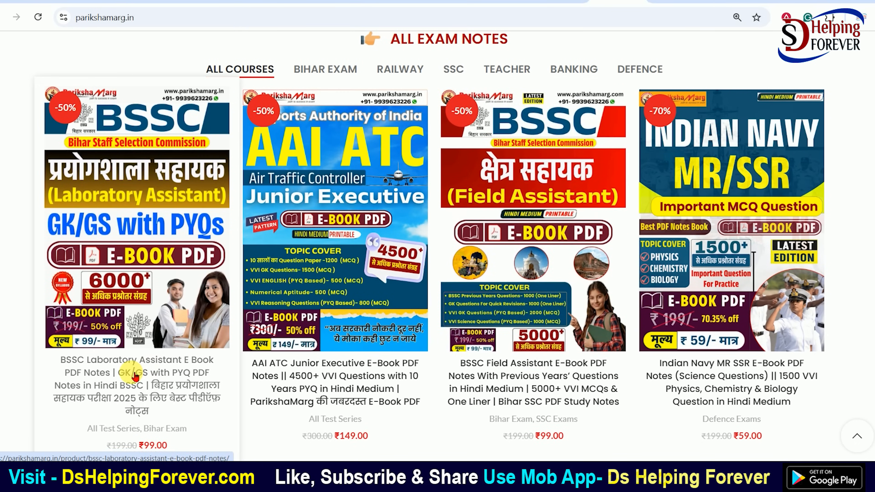
scroll(179, 389, down, 1)
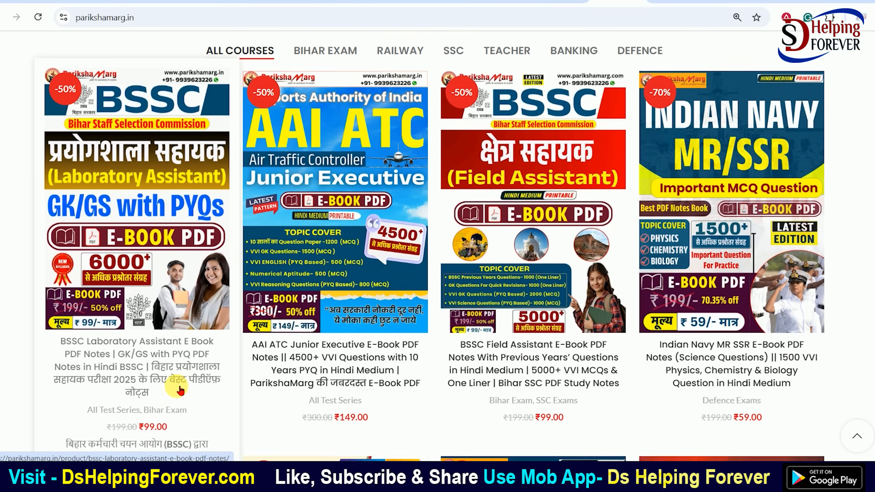
scroll(166, 345, down, 3)
scroll(133, 270, up, 4)
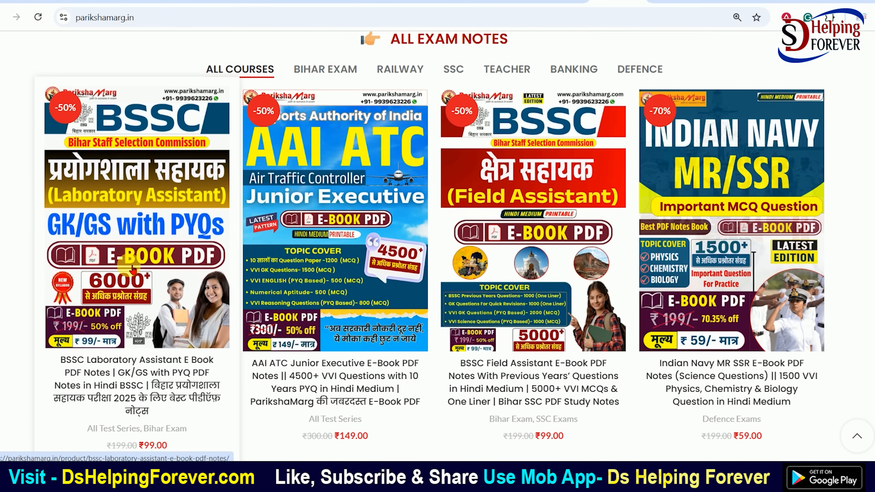
scroll(284, 199, up, 7)
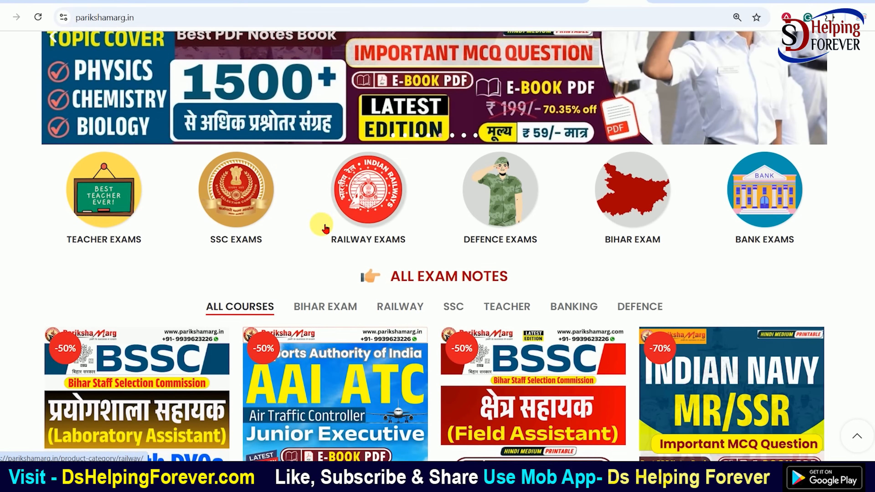
scroll(318, 221, down, 13)
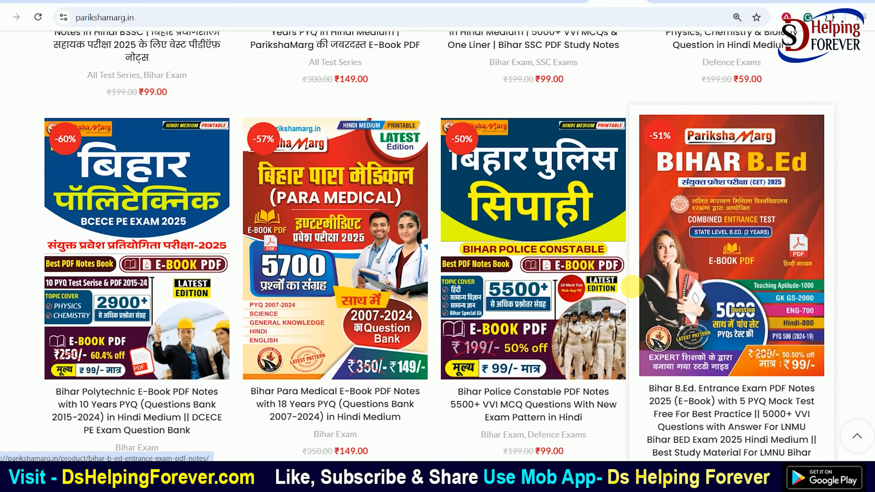
scroll(587, 323, up, 15)
scroll(587, 323, up, 5)
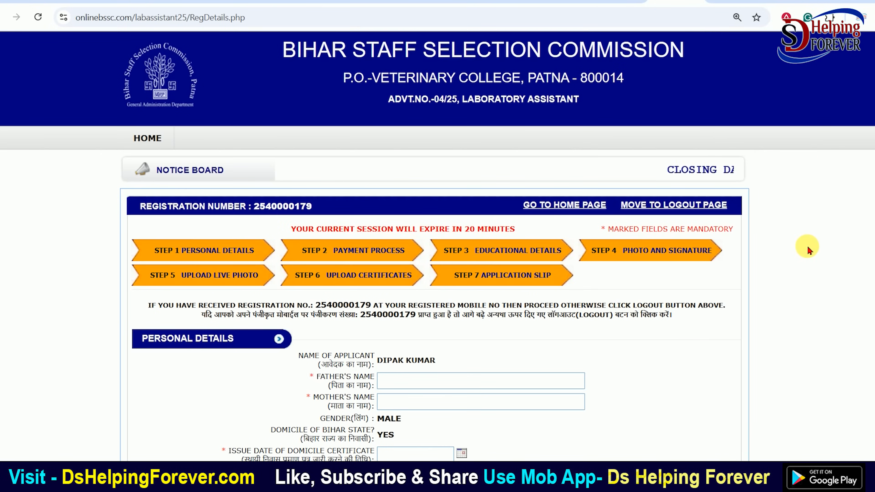
Switch to the BSSC personal details form and go through the father's name and mother's name fields
scroll(397, 192, down, 5)
click(396, 188)
click(415, 203)
scroll(354, 241, down, 2)
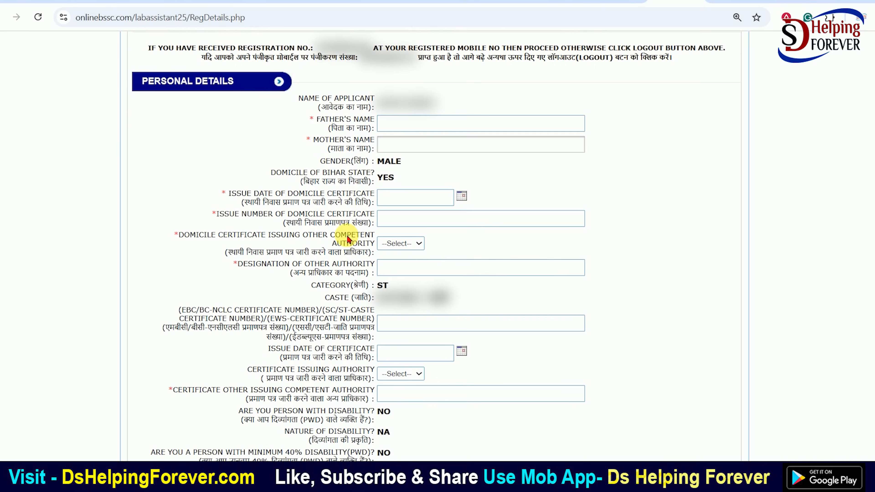
Go through the domicile certificate's issue date, including its calendar, and the issue number field
drag(274, 191, 363, 197)
click(316, 201)
click(364, 198)
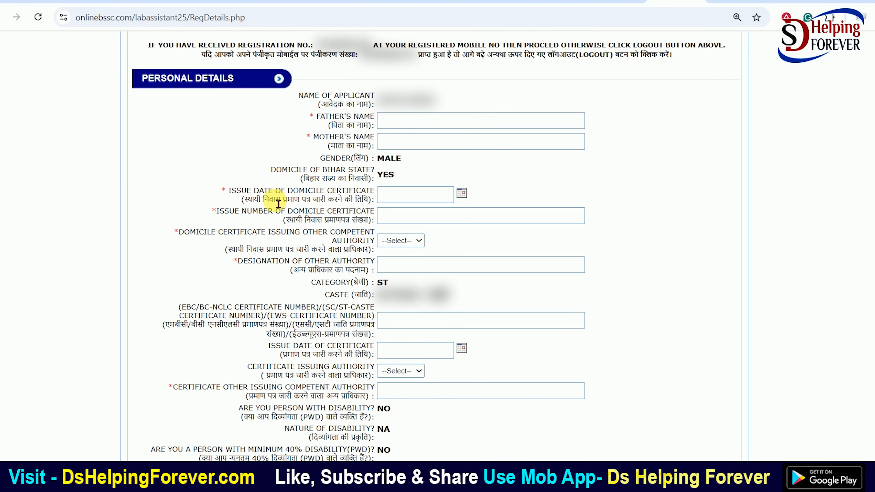
click(461, 194)
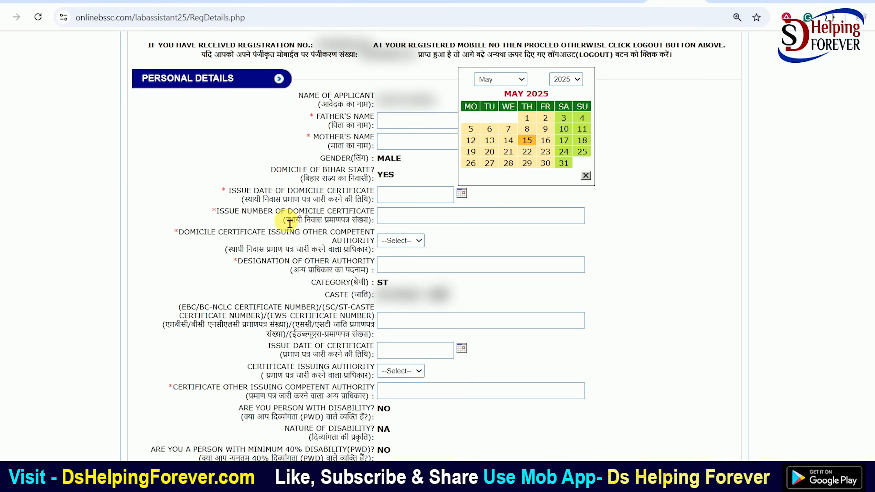
drag(298, 221, 385, 220)
click(385, 220)
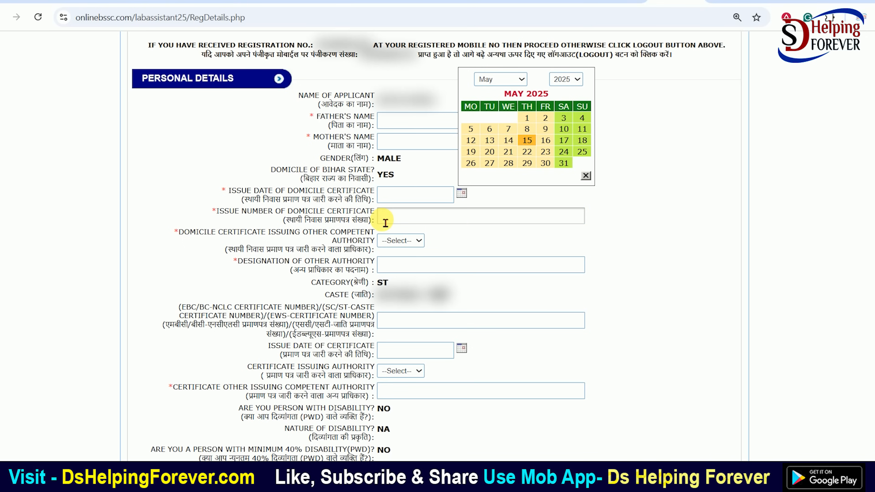
Set the domicile certificate's issuing authority to RO
drag(225, 241, 331, 234)
click(401, 240)
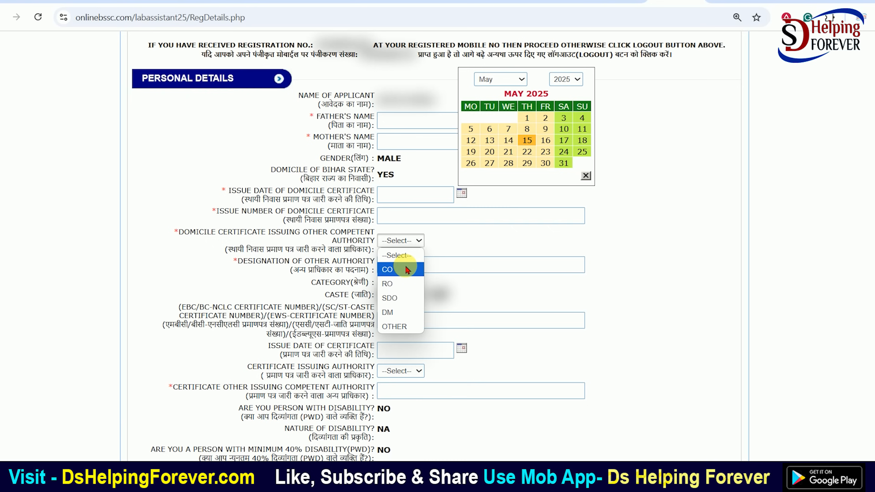
click(395, 283)
drag(309, 236, 347, 237)
click(348, 256)
Go through the caste certificate's number and issue date fields and set its issuing authority to RO
scroll(349, 262, down, 2)
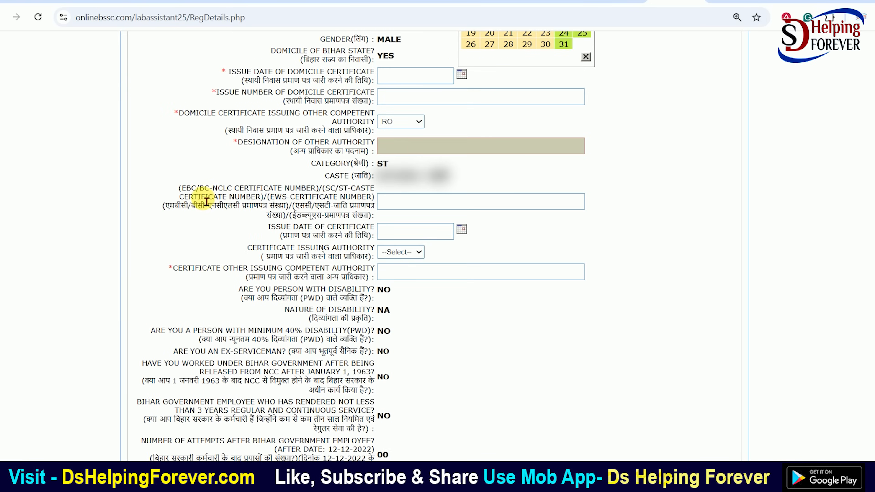
drag(200, 198, 376, 199)
click(281, 205)
click(392, 207)
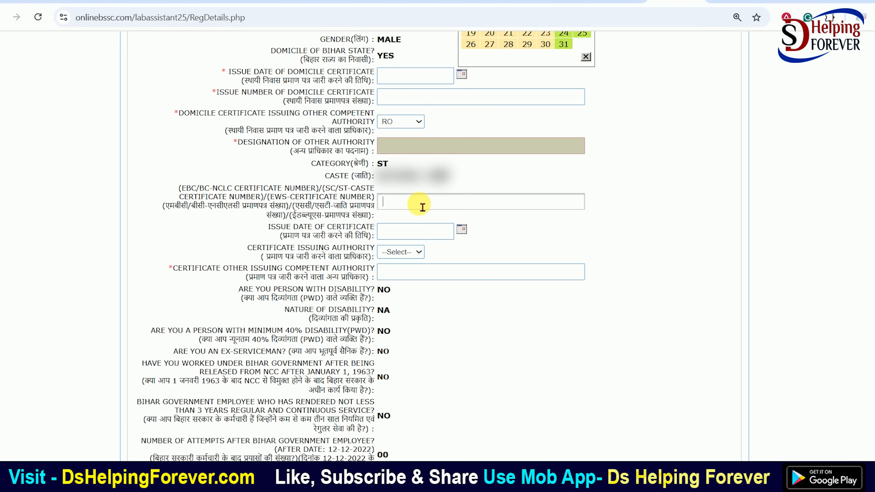
drag(326, 236, 361, 236)
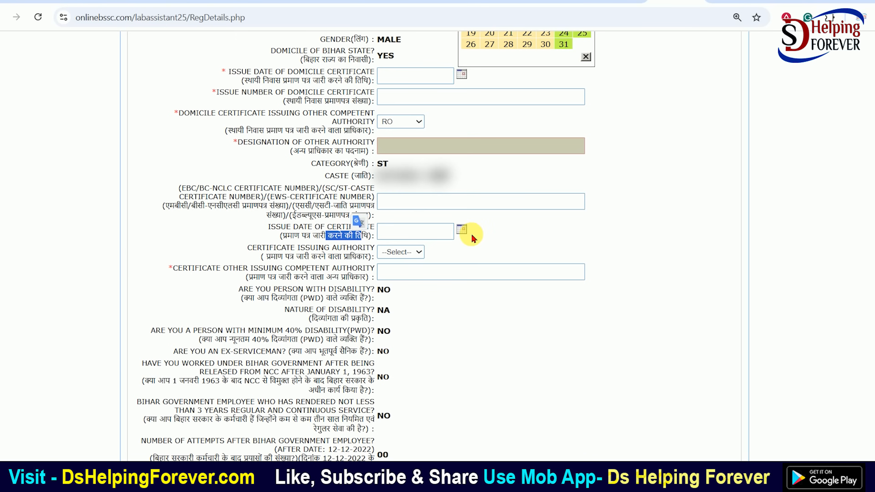
click(462, 229)
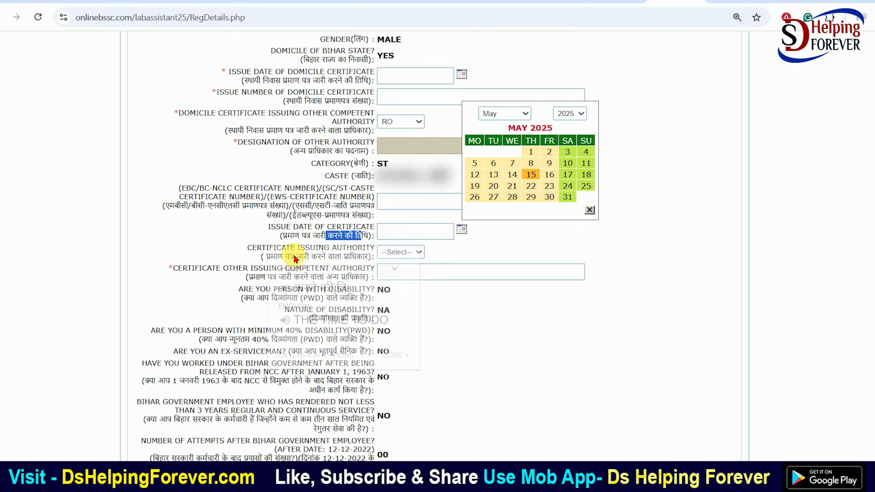
click(401, 252)
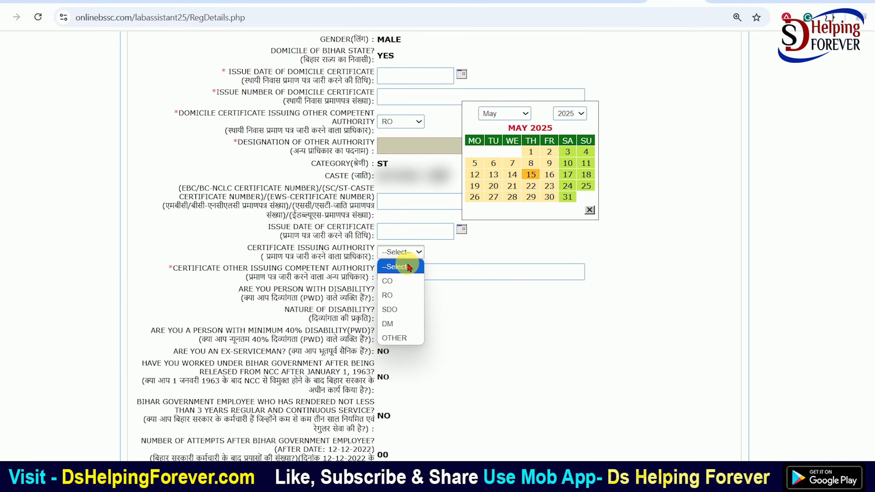
click(396, 296)
Answer No to being a ward of a freedom fighter and set the nationality to INDIAN
scroll(426, 224, down, 10)
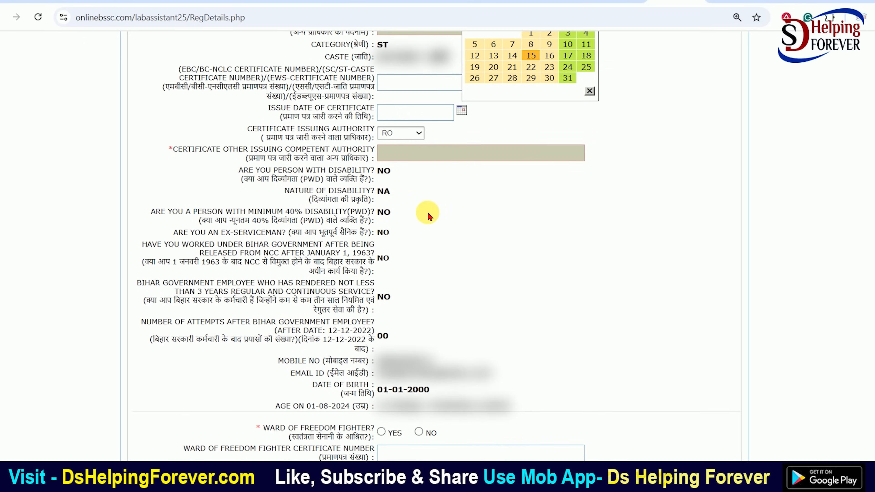
scroll(579, 236, down, 2)
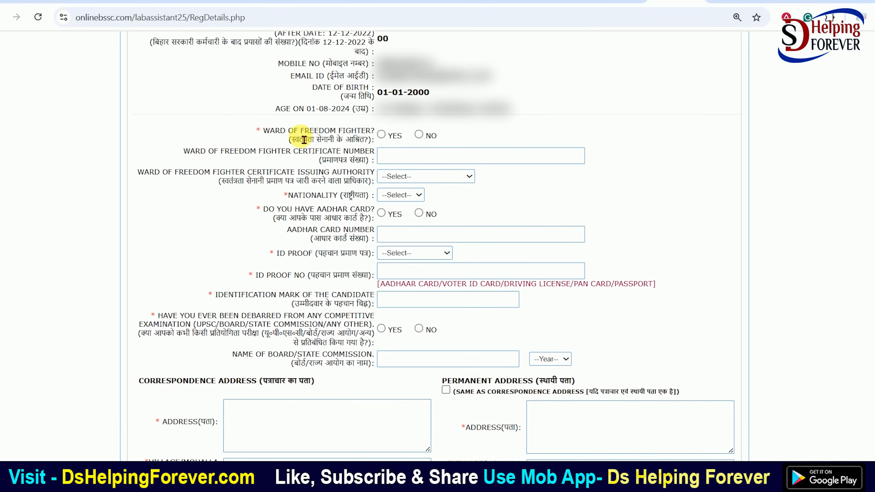
drag(295, 131, 375, 145)
click(418, 135)
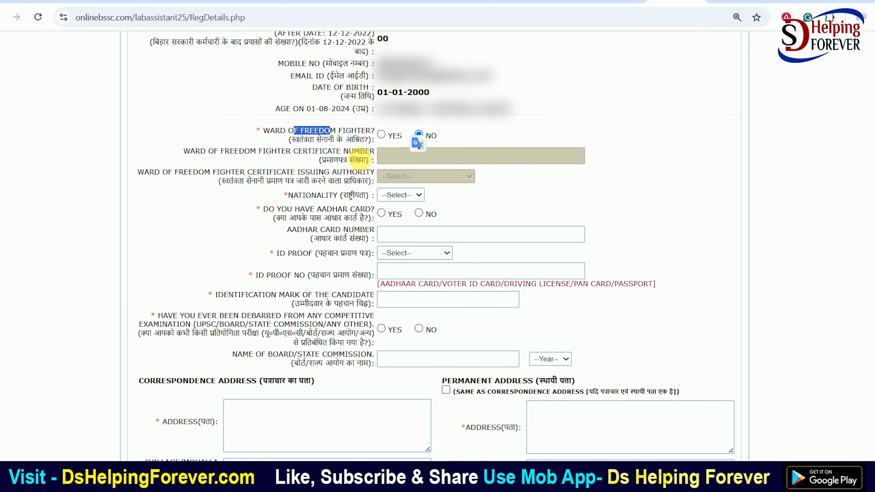
click(393, 195)
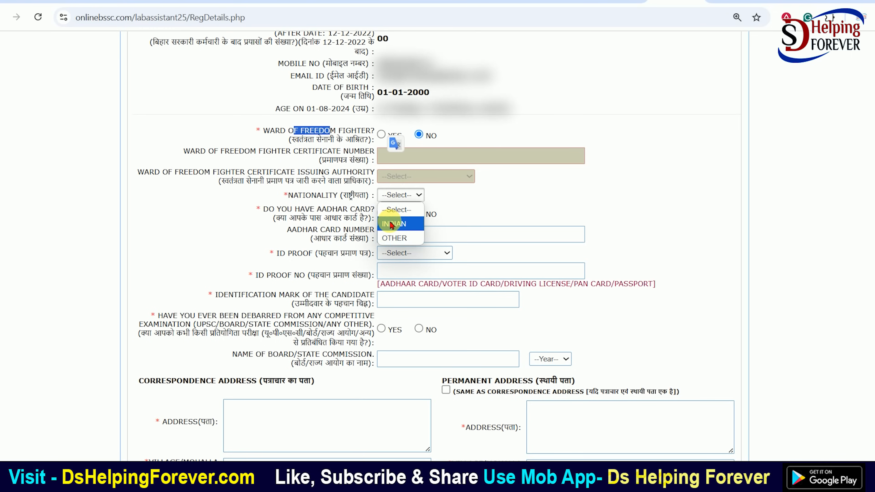
click(398, 222)
Answer No to having an Aadhaar card and choose Voter Id Card as the ID proof
click(404, 238)
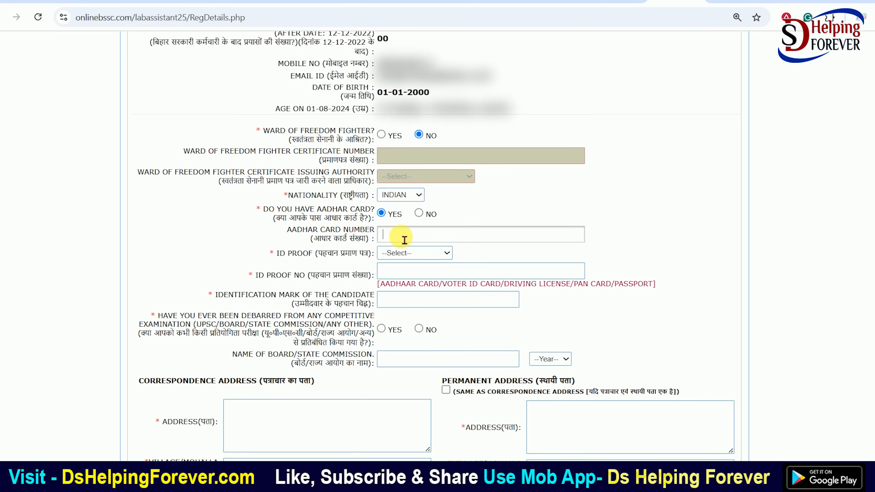
click(418, 214)
scroll(345, 231, down, 2)
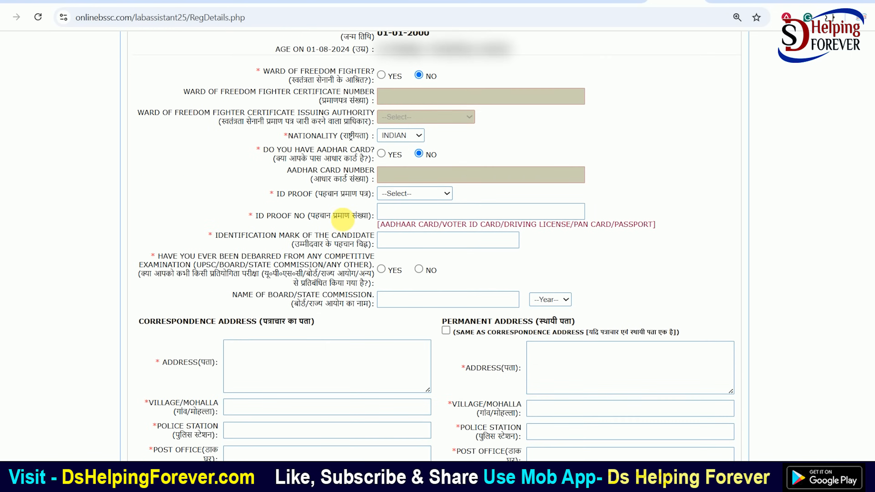
click(413, 193)
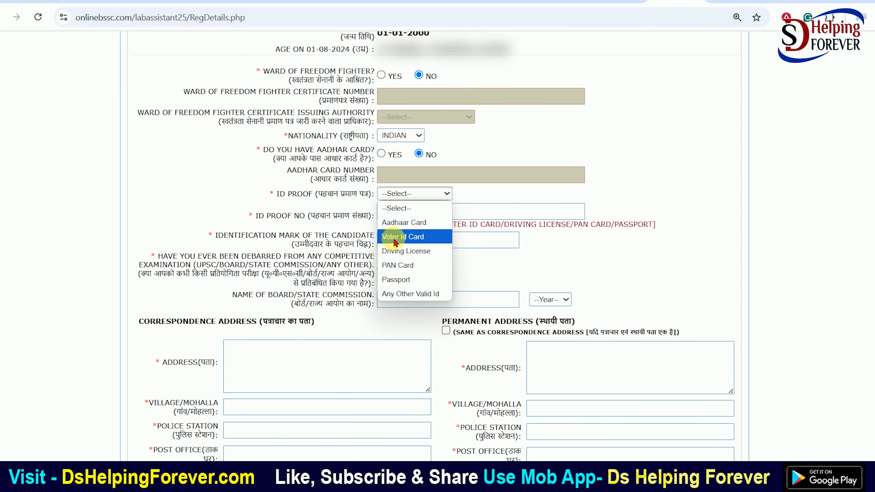
click(401, 236)
click(401, 218)
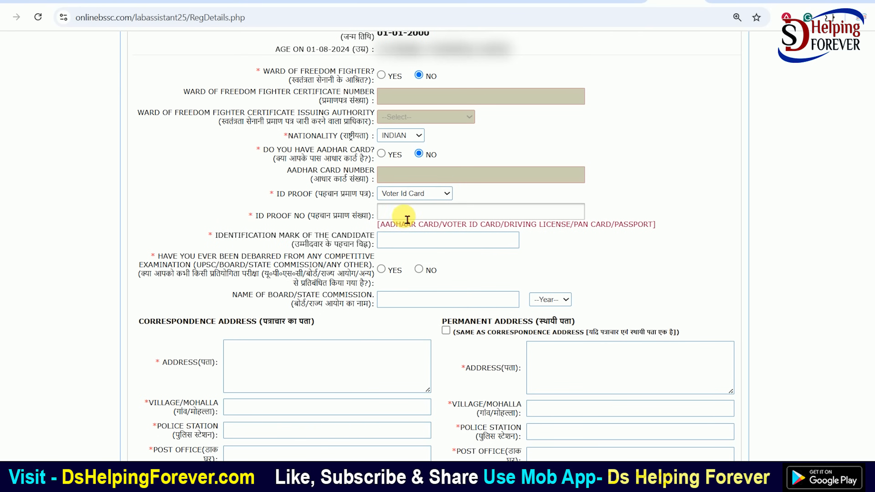
click(413, 197)
click(411, 197)
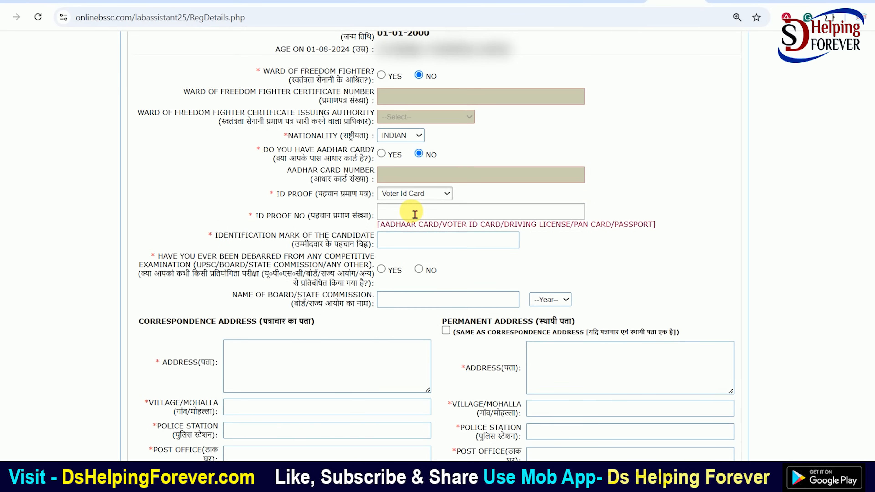
Go through the identification mark field and answer No to being debarred from any competitive examination
scroll(407, 211, down, 3)
click(400, 131)
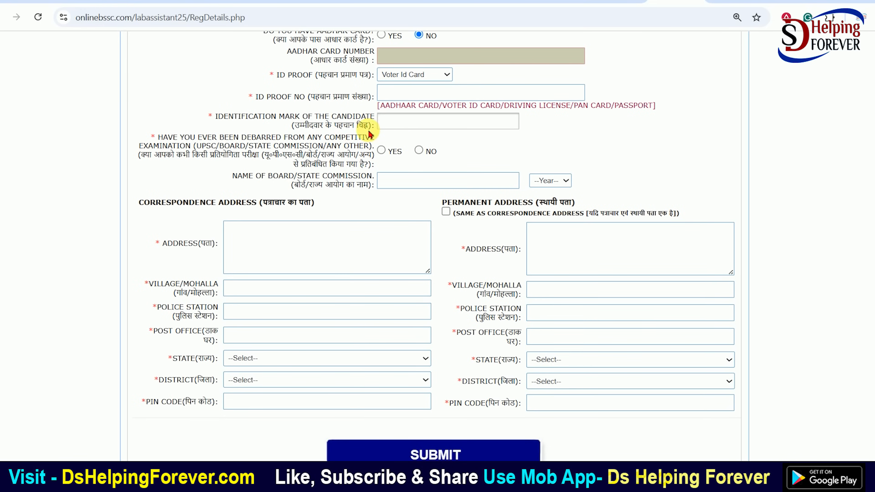
drag(258, 121, 358, 118)
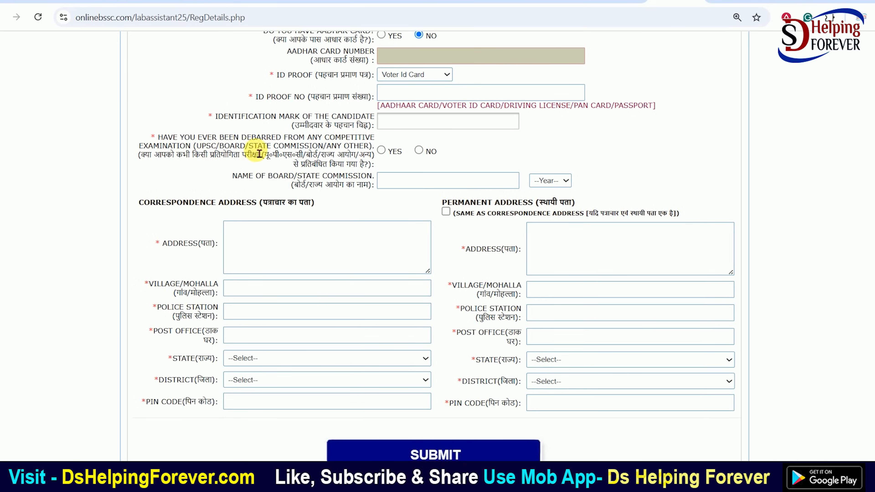
drag(256, 138, 318, 137)
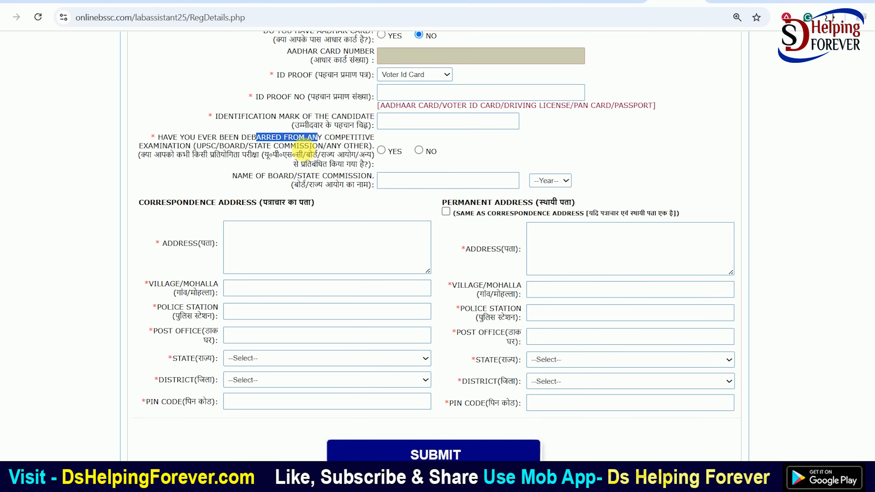
click(419, 151)
Go through the correspondence address fields from address to PIN code and the permanent address field
scroll(391, 211, down, 2)
click(391, 211)
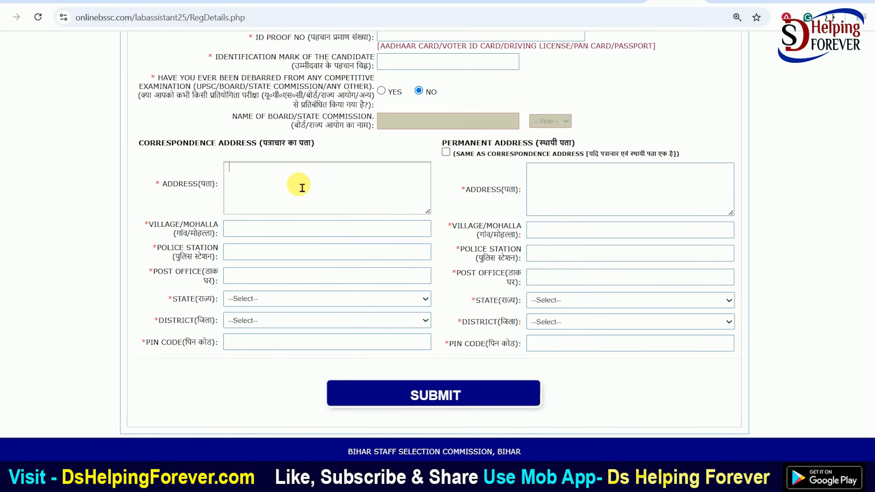
click(258, 199)
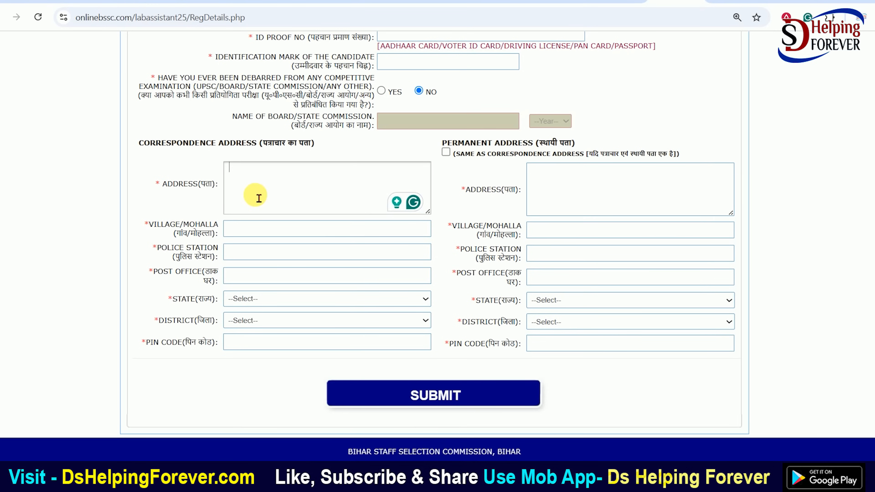
click(236, 235)
click(259, 259)
click(249, 281)
click(254, 297)
click(252, 321)
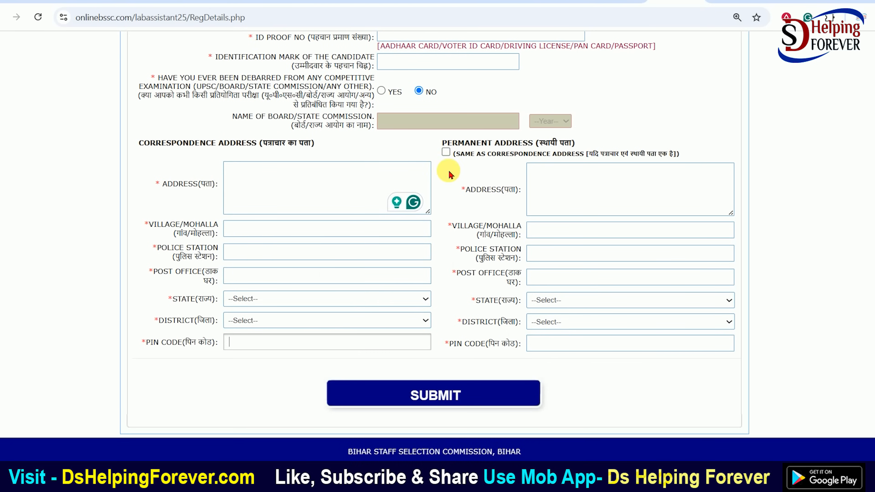
click(567, 190)
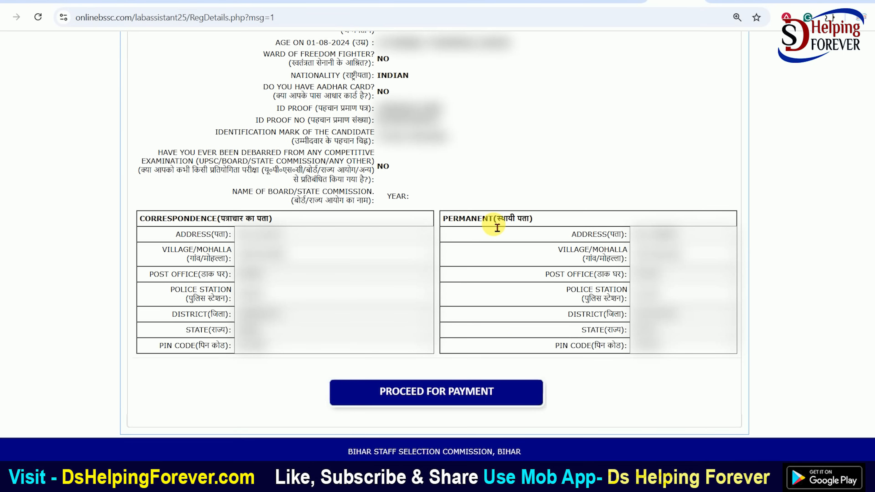
Proceed from the submitted personal details to payment and review the payment details and bank options
click(442, 398)
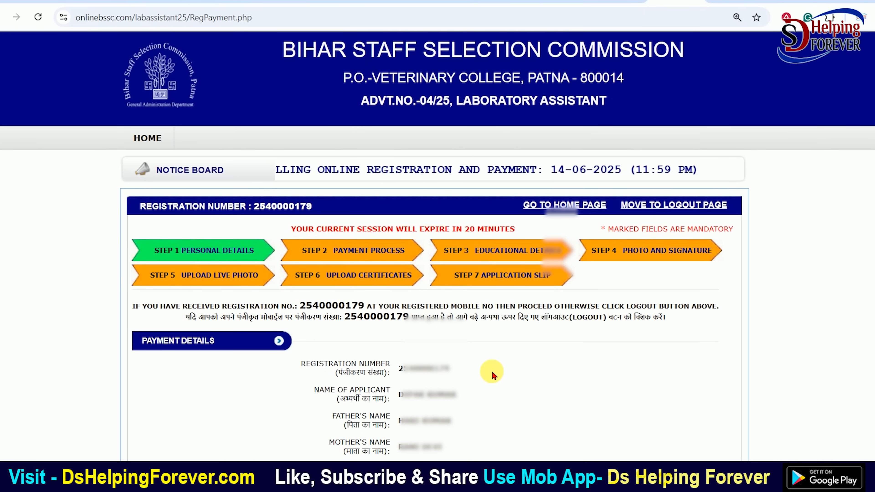
scroll(493, 374, down, 5)
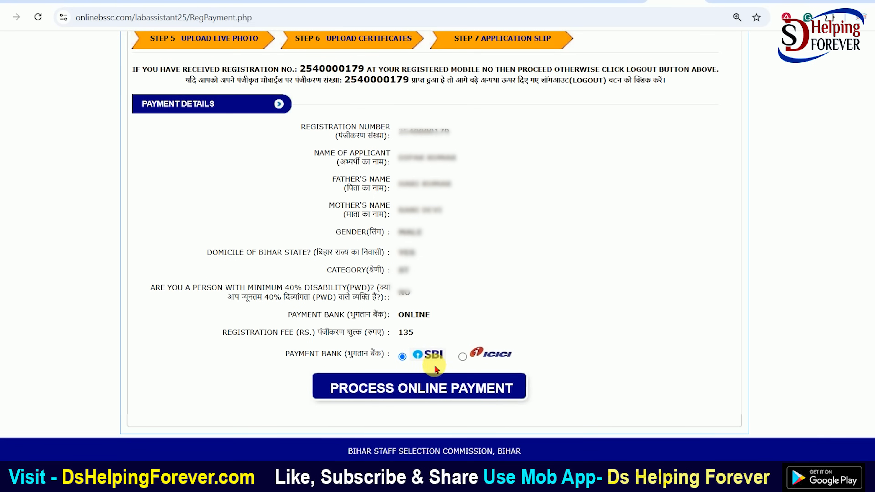
Process the online registration fee payment through SBI, choosing UPI as the payment method, and continue to the educational details
click(425, 390)
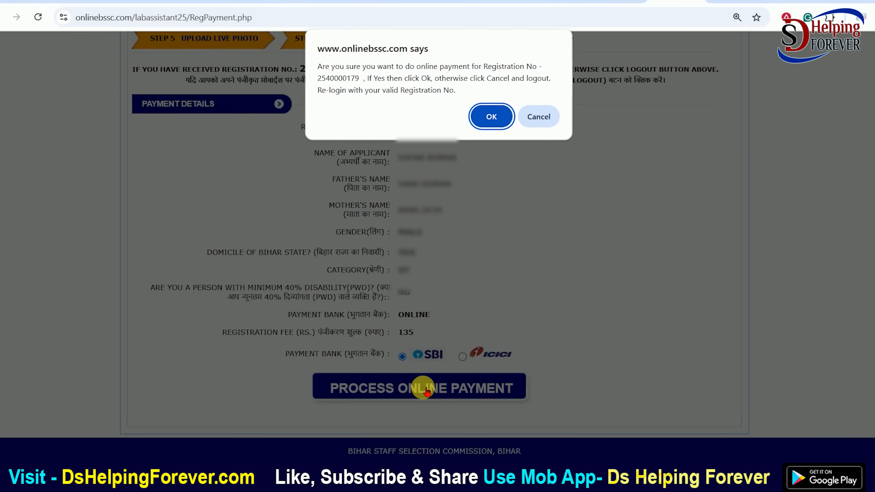
click(484, 117)
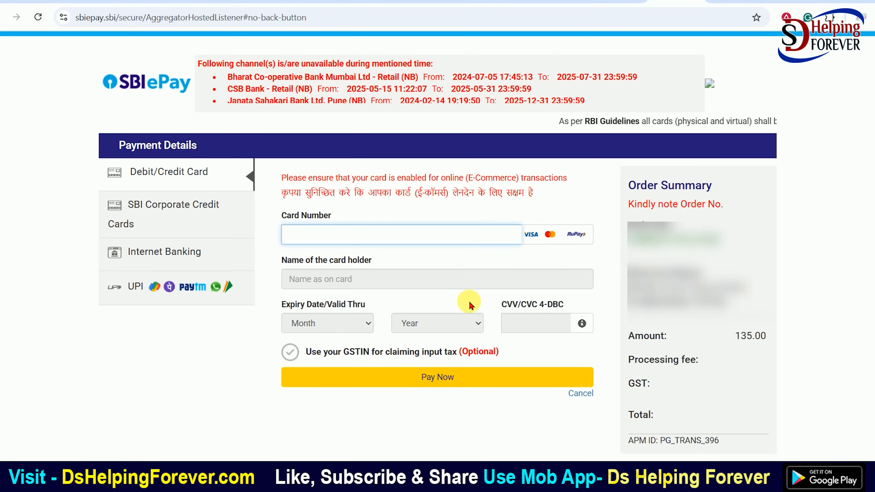
click(174, 287)
click(374, 207)
click(421, 275)
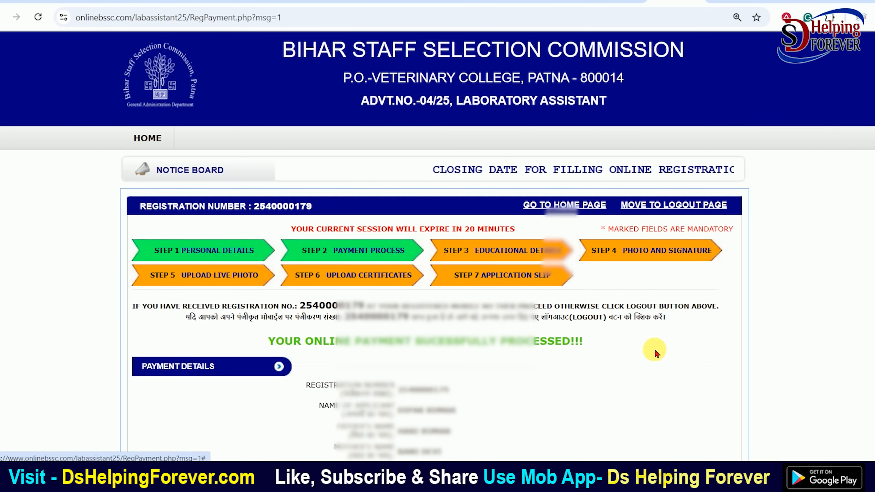
scroll(609, 342, down, 5)
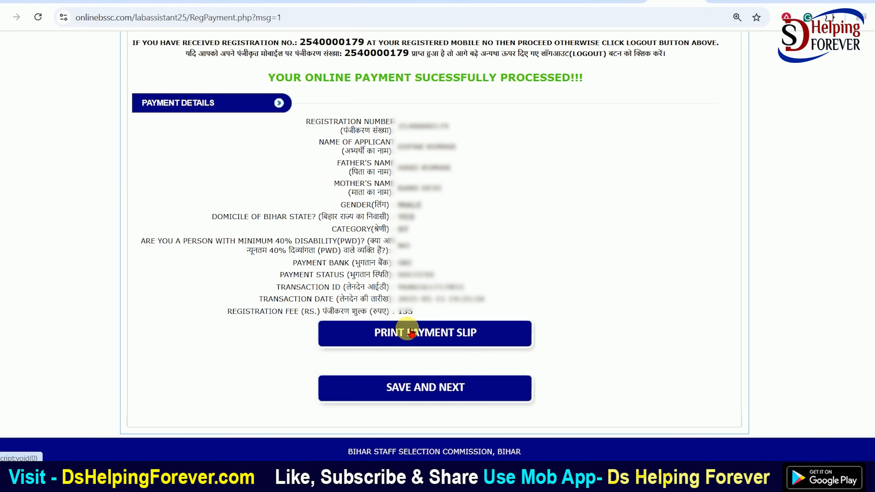
click(429, 396)
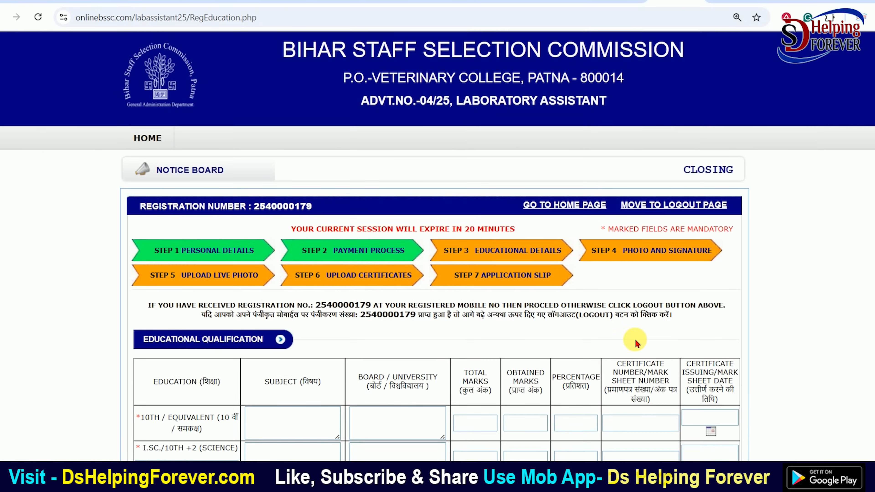
Enter 500 total marks and 350 obtained marks for the 10th/equivalent qualification, passing over its subject and board fields
scroll(636, 343, down, 3)
double_click(181, 304)
click(282, 303)
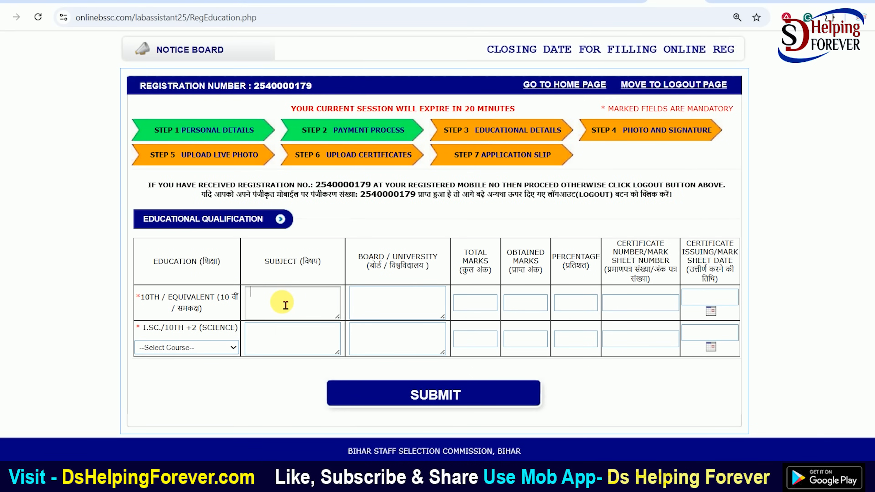
click(399, 303)
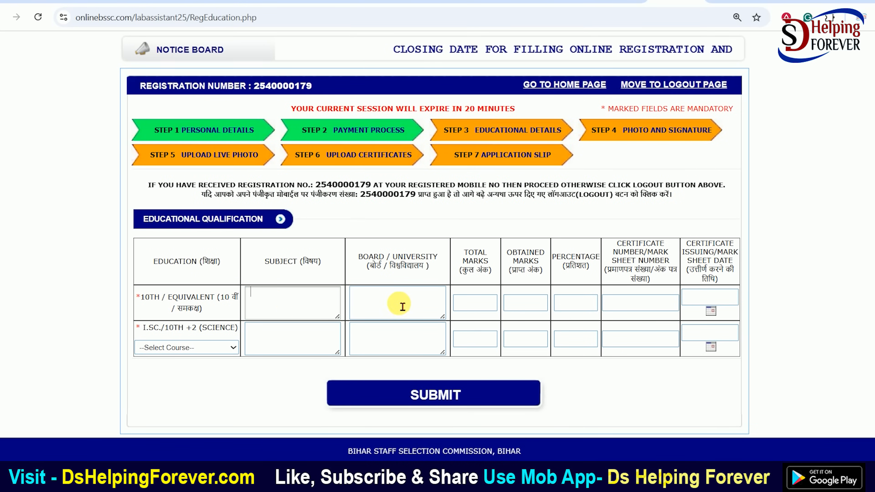
click(489, 304)
text(500)
key(Tab)
text(350)
key(Tab)
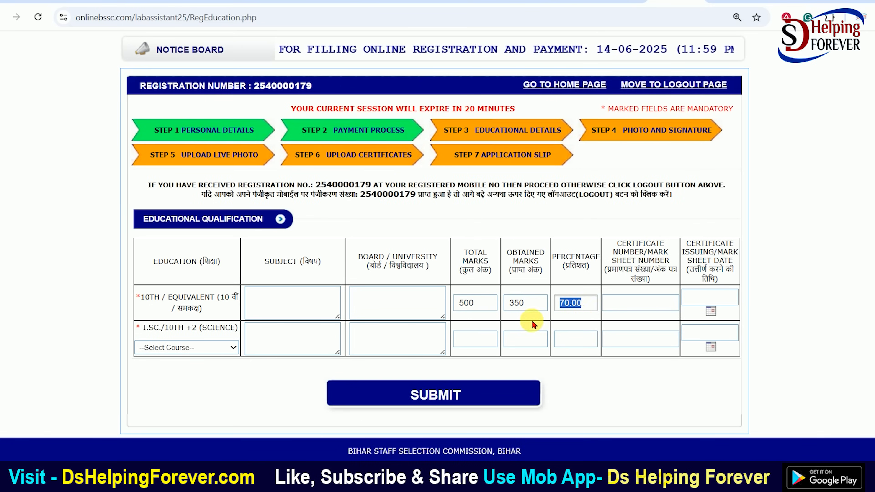
Examine the certificate/mark sheet number field and the issuing date field with its calendar for the 10th/equivalent qualification
click(636, 303)
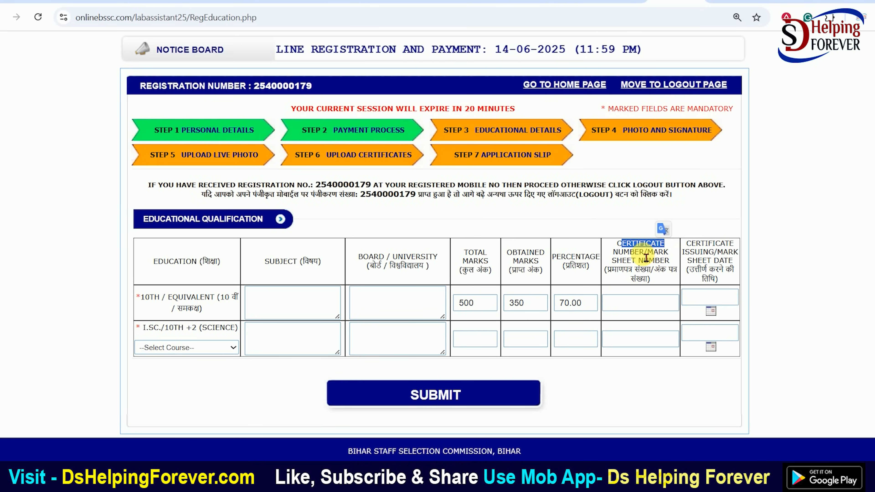
click(633, 306)
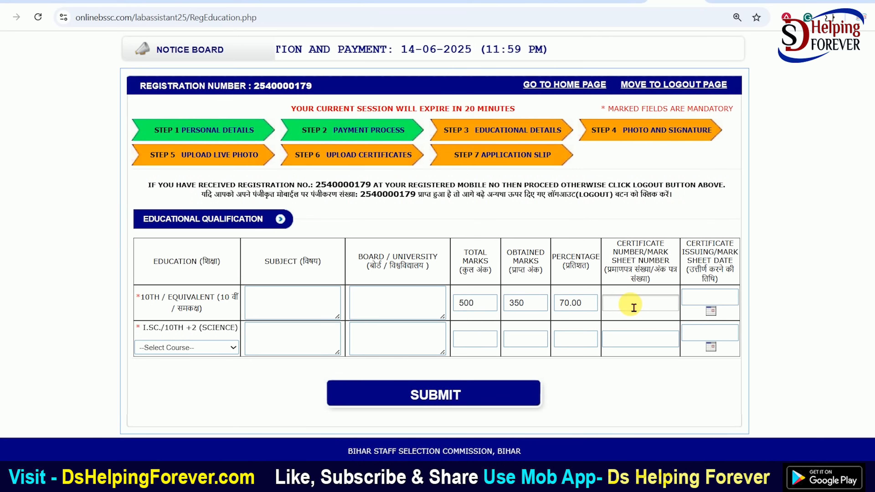
click(711, 311)
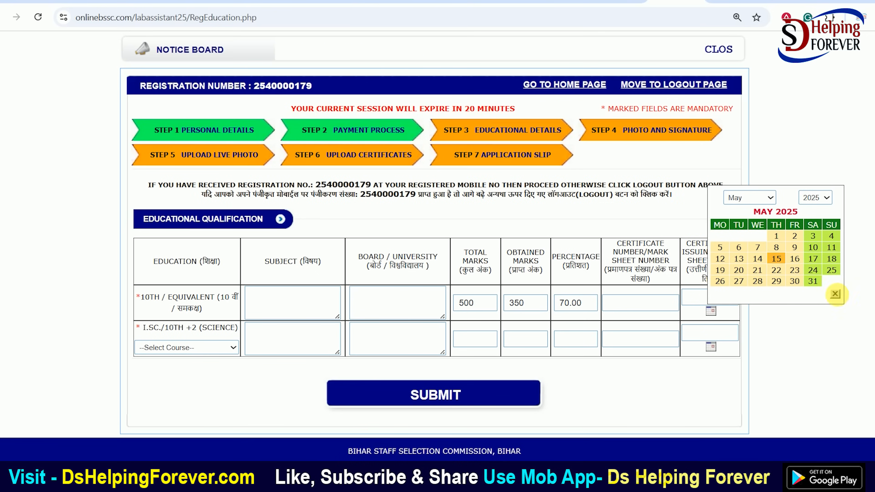
click(835, 294)
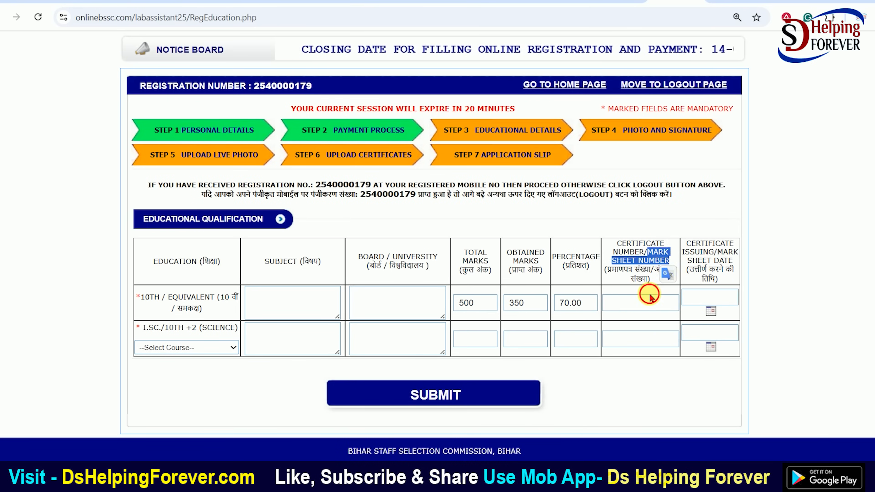
drag(718, 253, 734, 271)
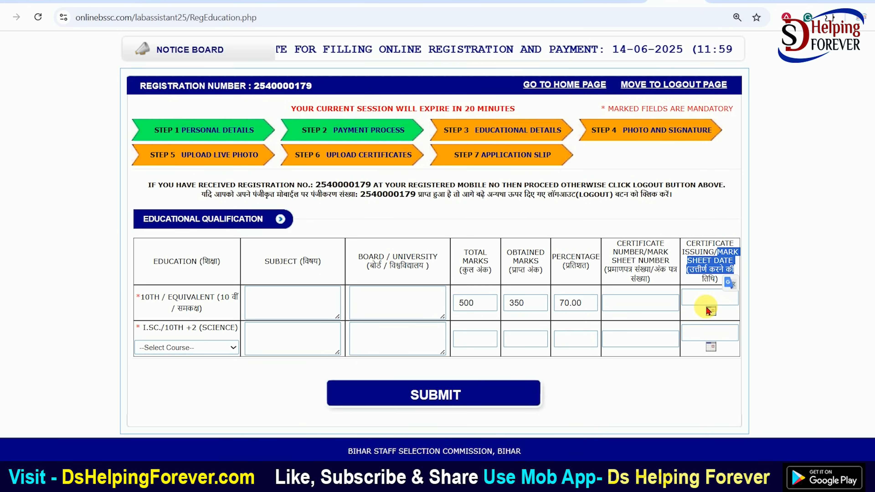
click(712, 301)
Choose I.Sc./10th +2 (Science) as the second qualification's course and go through its subject and board fields
click(183, 348)
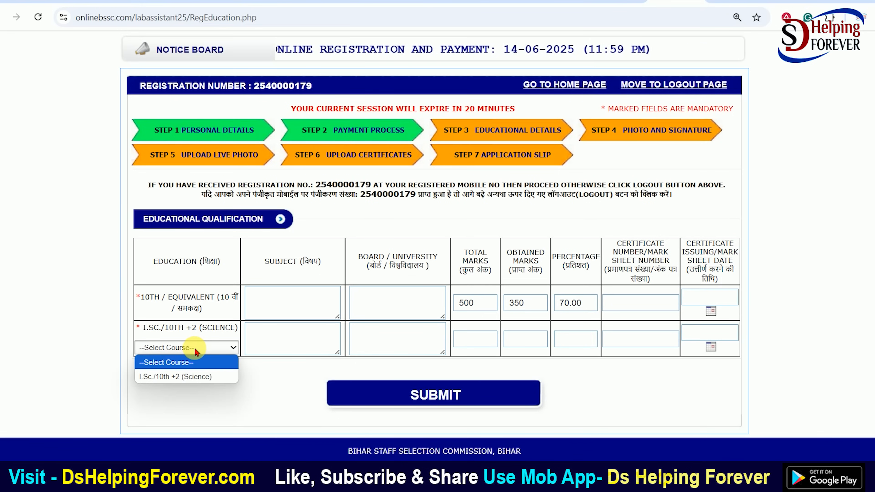
click(172, 377)
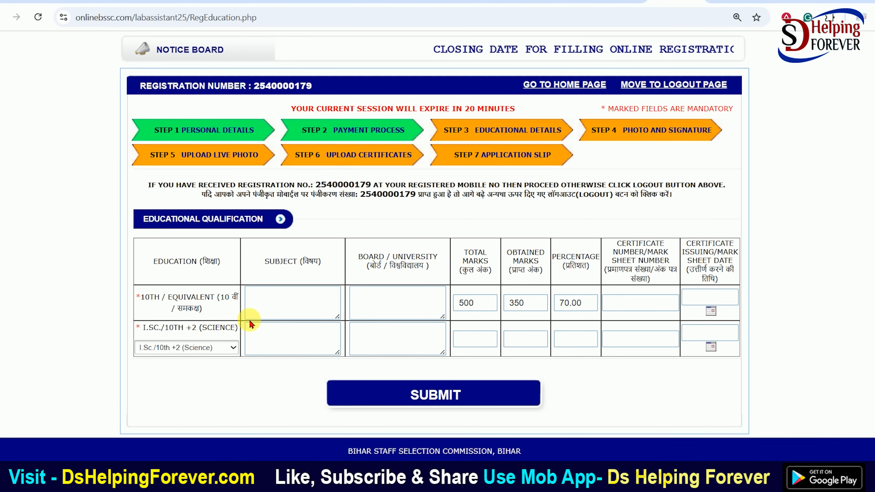
double_click(148, 328)
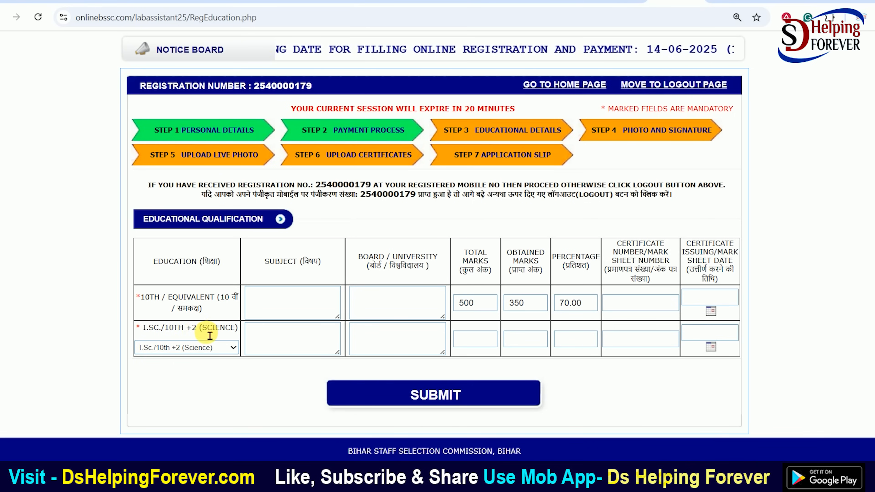
drag(150, 332, 165, 334)
click(277, 344)
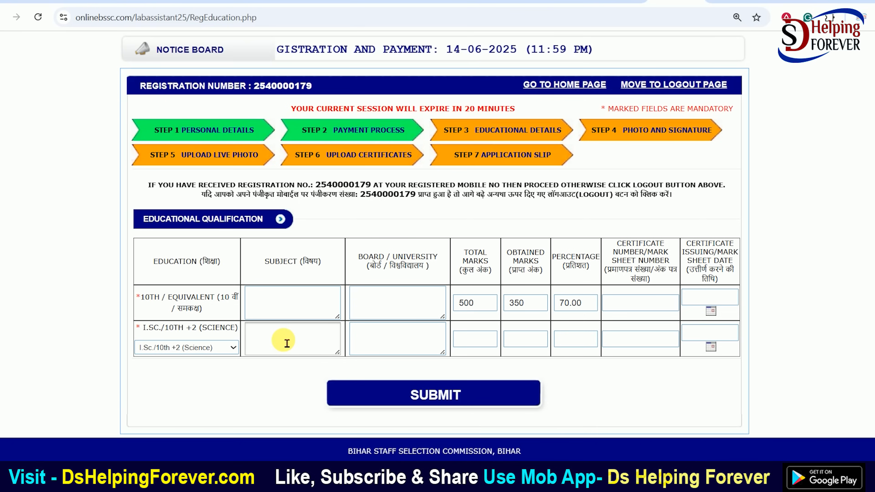
click(370, 348)
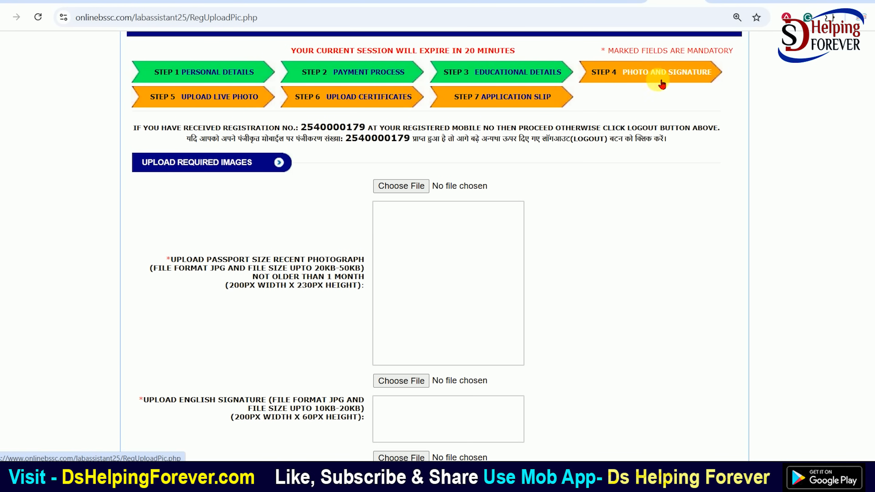
Examine the file format, size and dimension requirements for the passport photograph and the English and Hindi signatures
scroll(551, 173, down, 3)
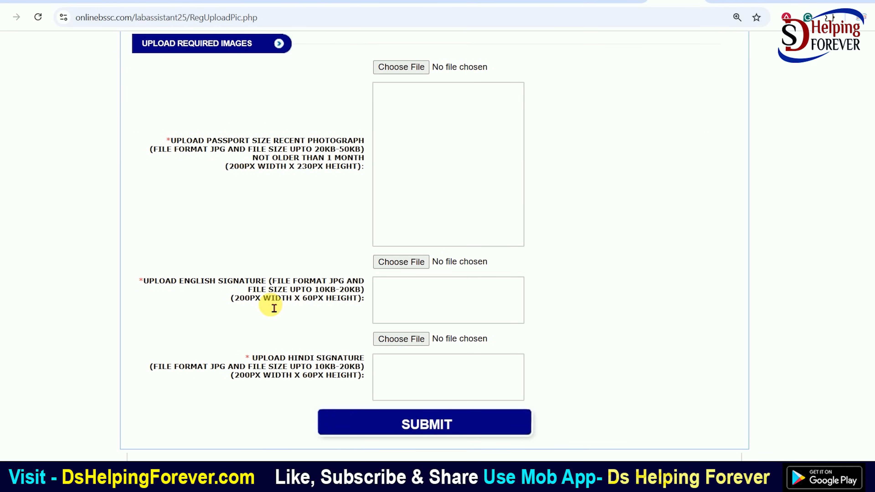
drag(246, 153, 332, 151)
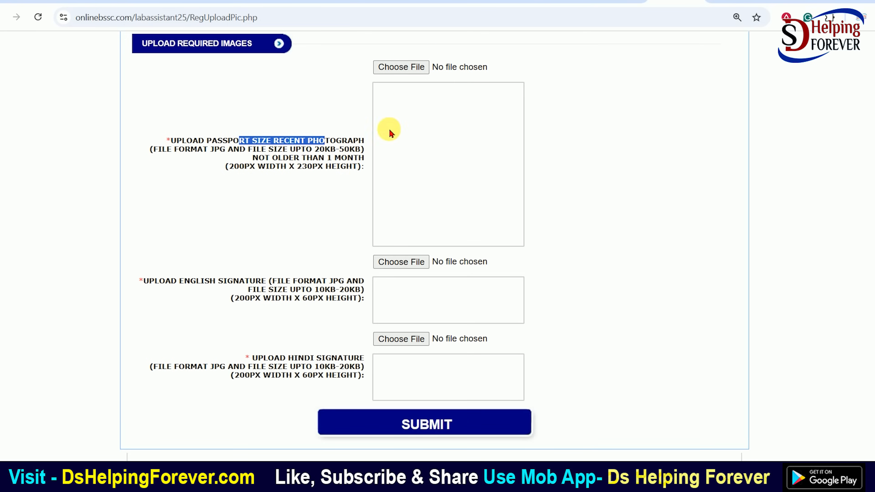
drag(212, 289, 342, 298)
drag(287, 359, 356, 371)
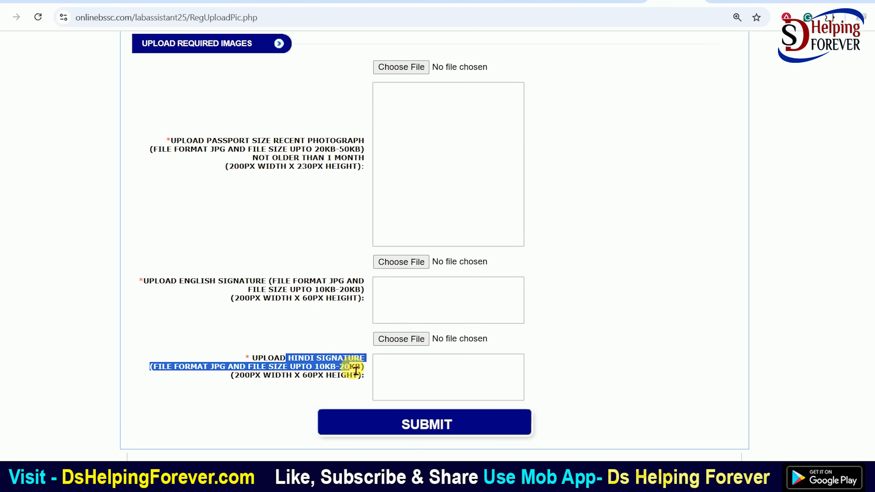
click(312, 375)
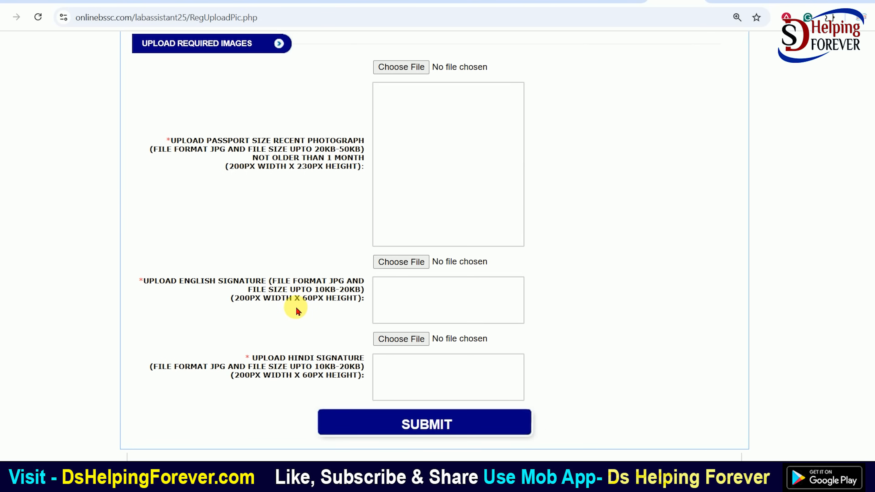
scroll(293, 307, down, 1)
scroll(413, 156, up, 2)
scroll(459, 268, down, 3)
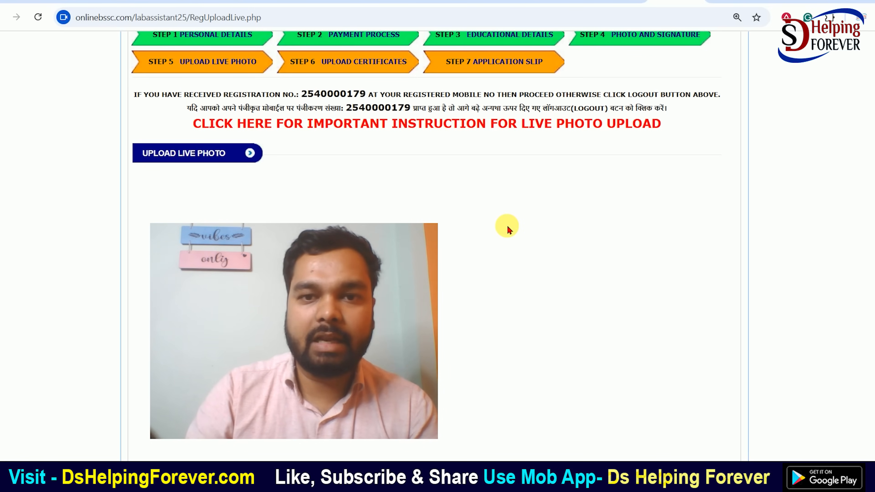
Take a live photo with the webcam and submit it, confirming the upload
scroll(507, 229, up, 2)
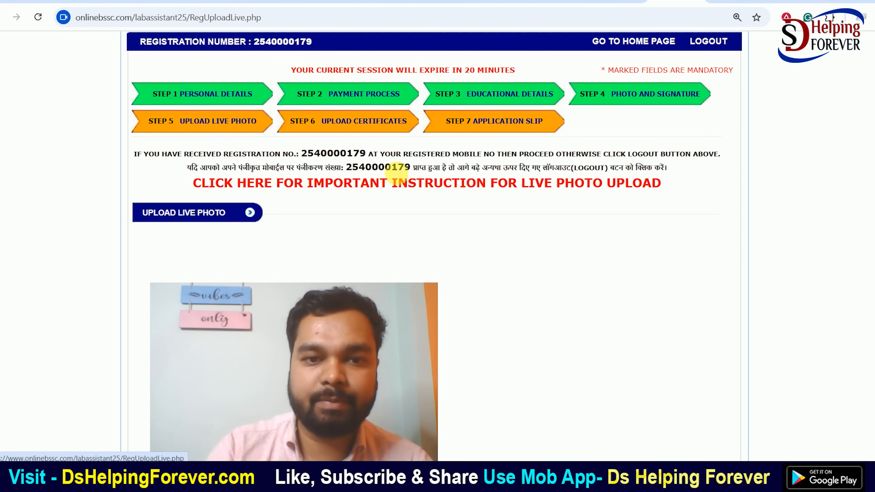
scroll(483, 205, down, 3)
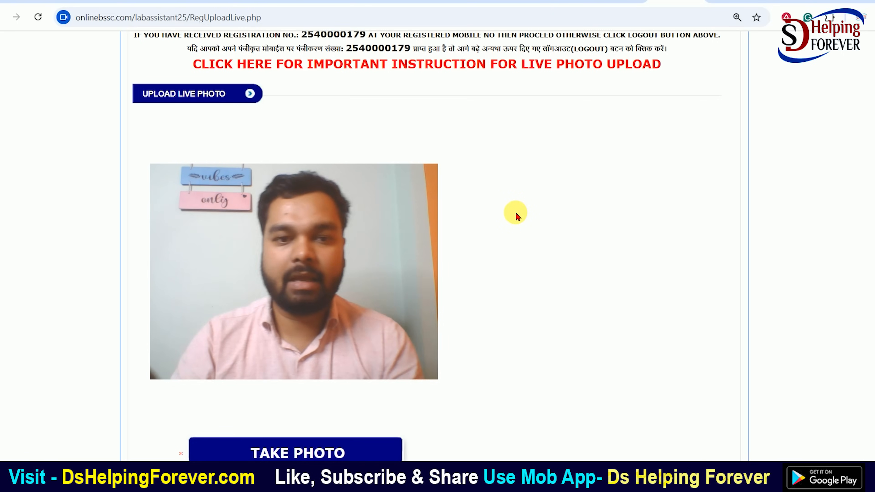
scroll(514, 235, down, 2)
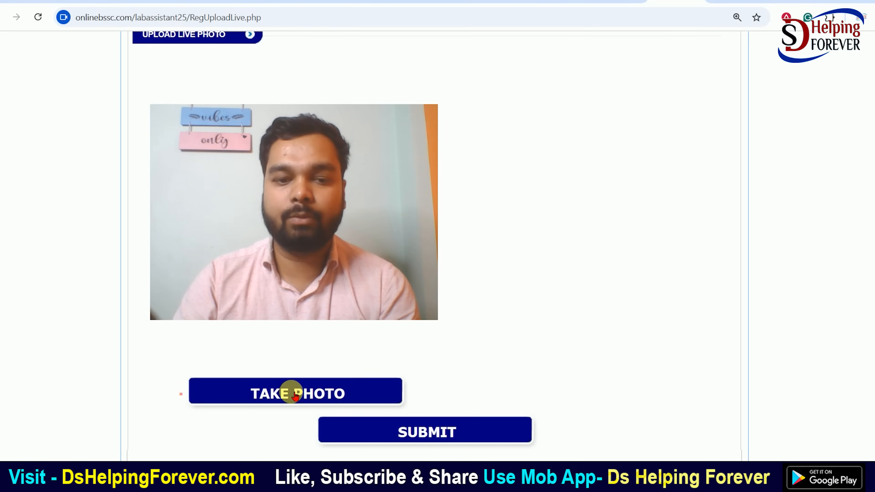
click(313, 394)
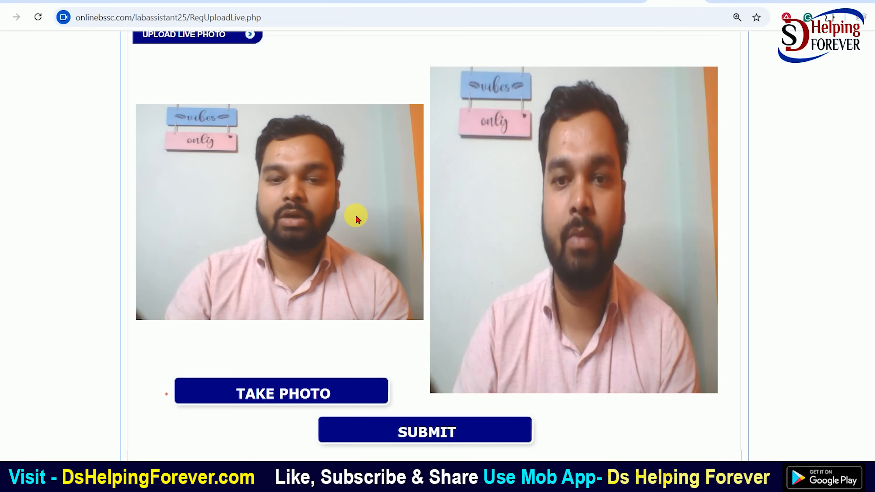
scroll(358, 220, down, 2)
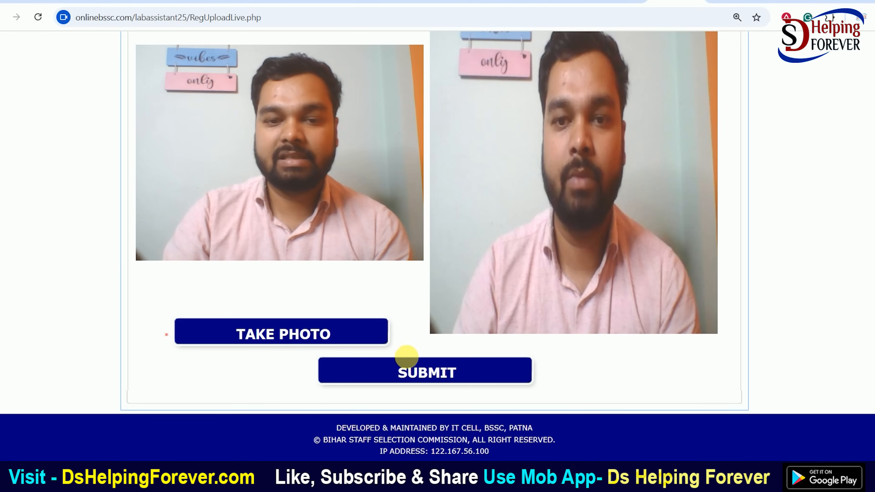
click(421, 368)
click(492, 105)
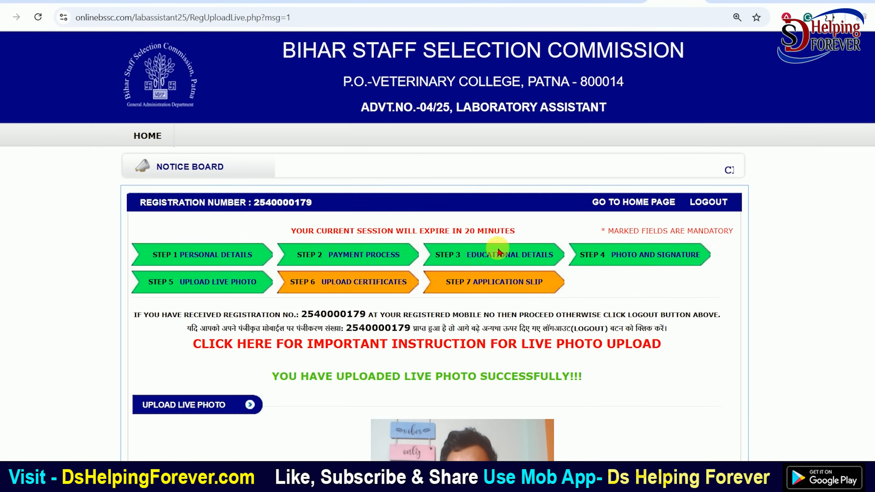
Check the uploaded live photograph, save it and continue to the certificate upload
scroll(495, 294, down, 6)
scroll(495, 293, down, 3)
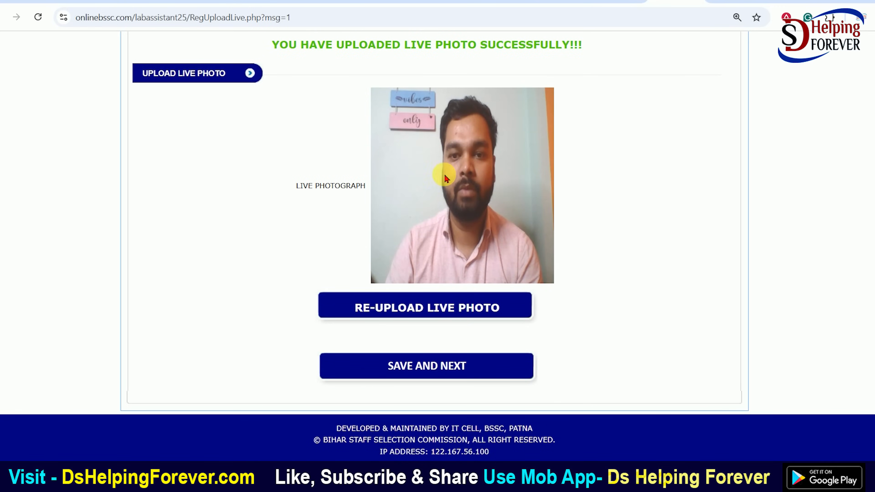
click(420, 365)
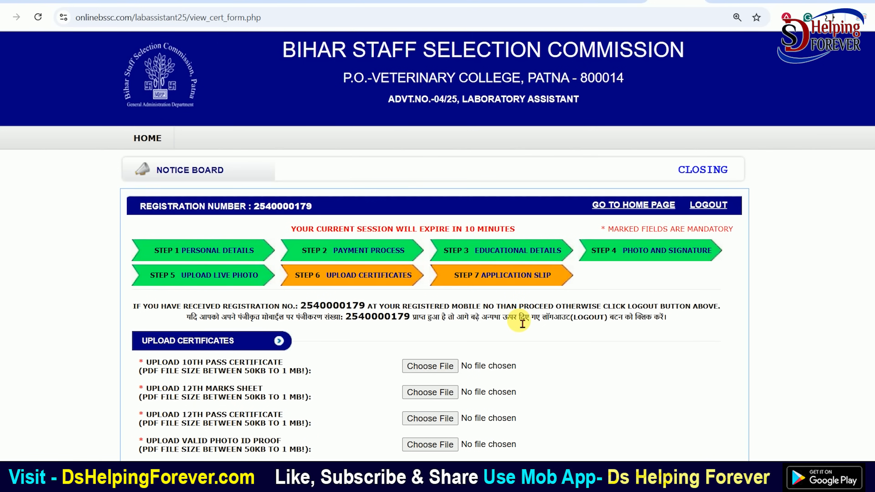
Examine the required certificate uploads, from the 10th and 12th documents and photo ID proof to the Bihar domicile and SC/ST caste certificates
scroll(522, 324, down, 5)
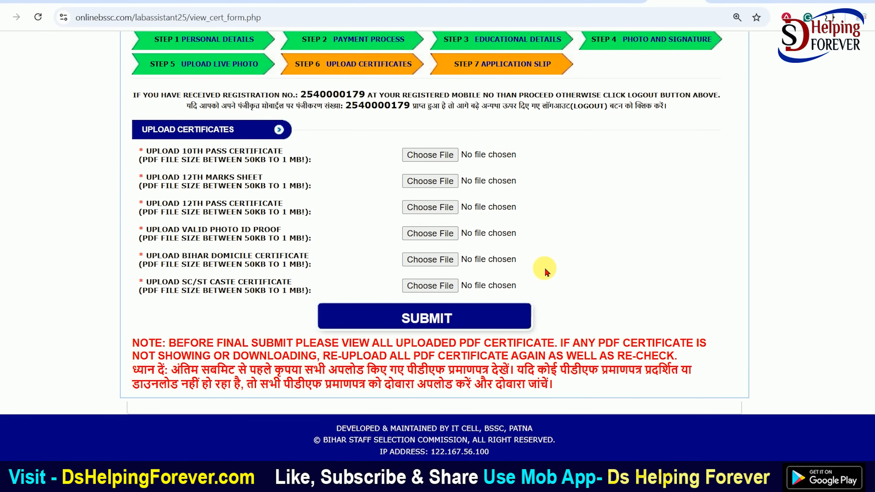
drag(187, 152, 265, 160)
drag(192, 179, 264, 182)
drag(192, 205, 269, 208)
click(196, 238)
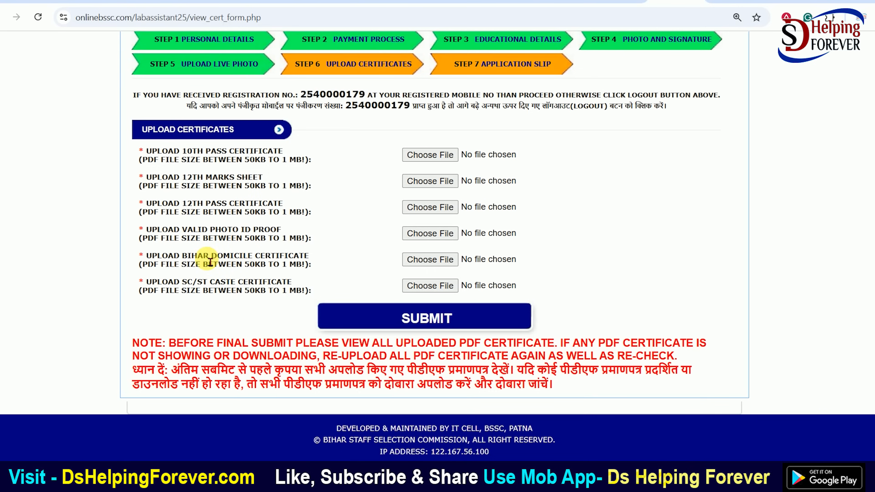
drag(204, 258, 273, 262)
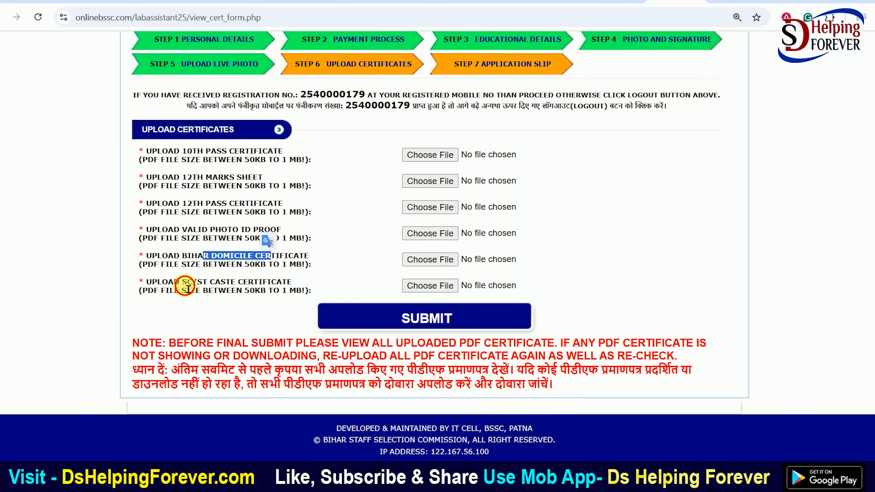
drag(188, 288, 255, 284)
click(239, 287)
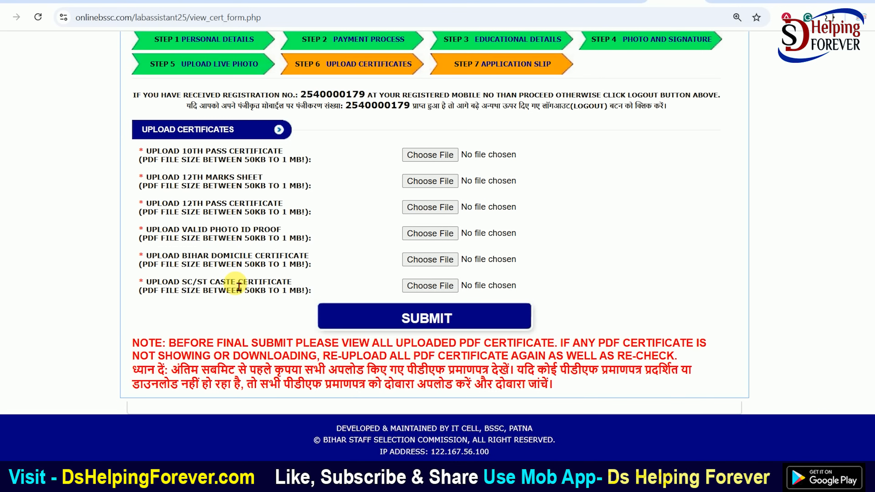
Examine the Bihar domicile and SC/ST caste certificate requirements, including the permitted PDF file size
drag(212, 285, 261, 286)
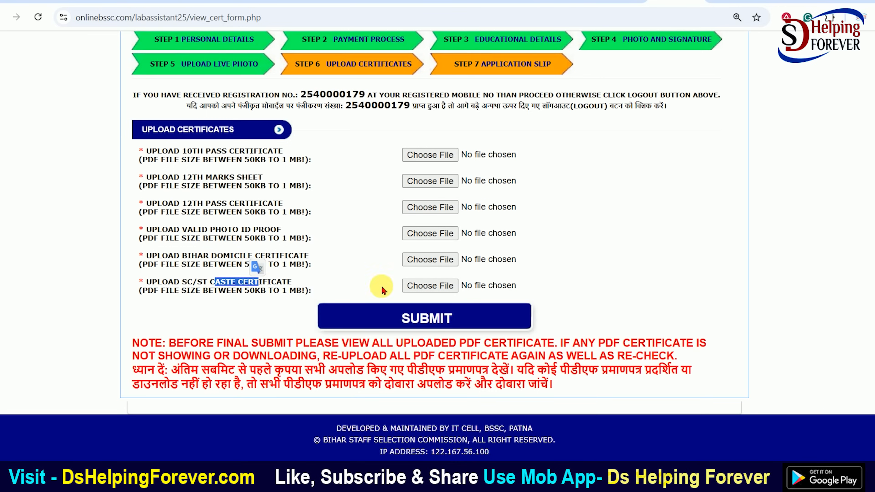
click(247, 290)
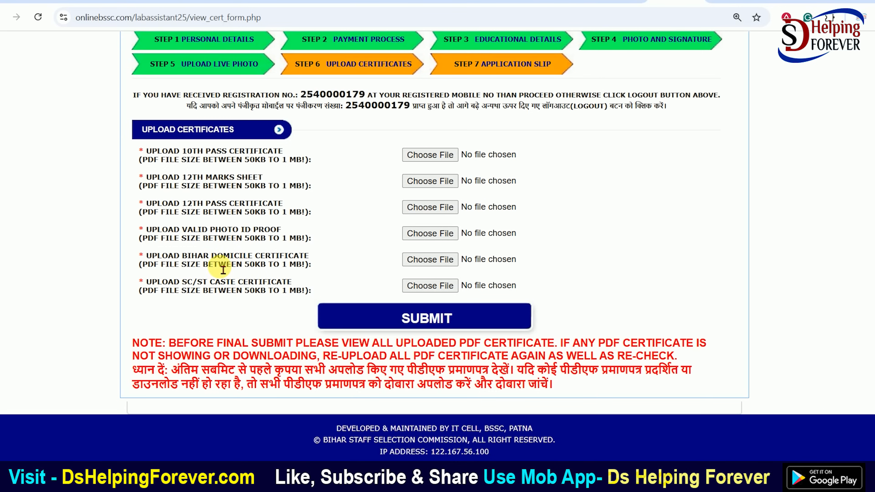
drag(220, 264, 236, 264)
drag(200, 292, 233, 292)
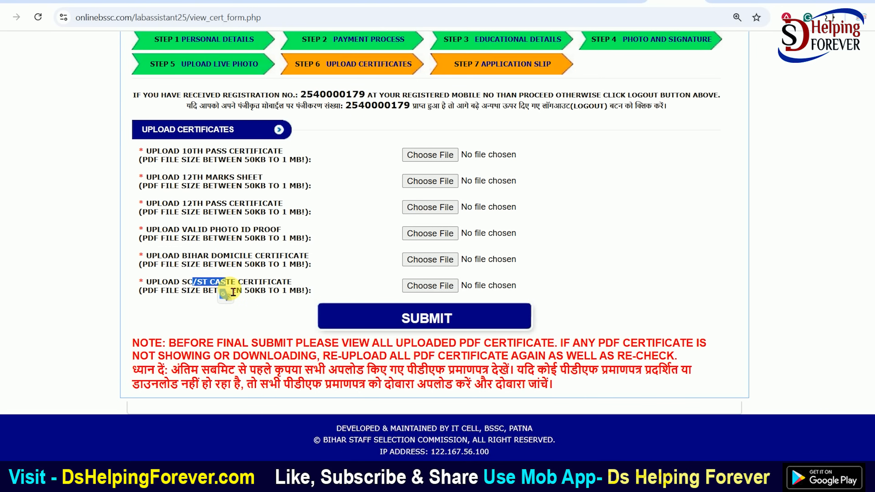
click(222, 255)
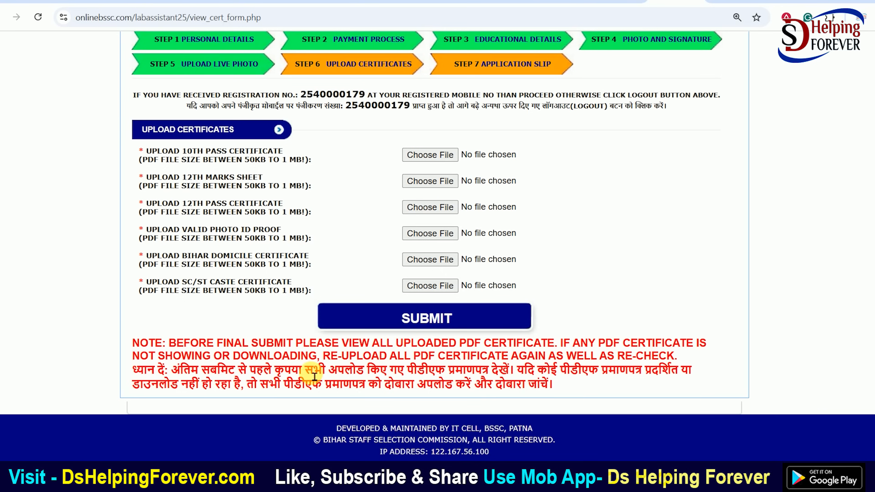
drag(246, 271, 288, 265)
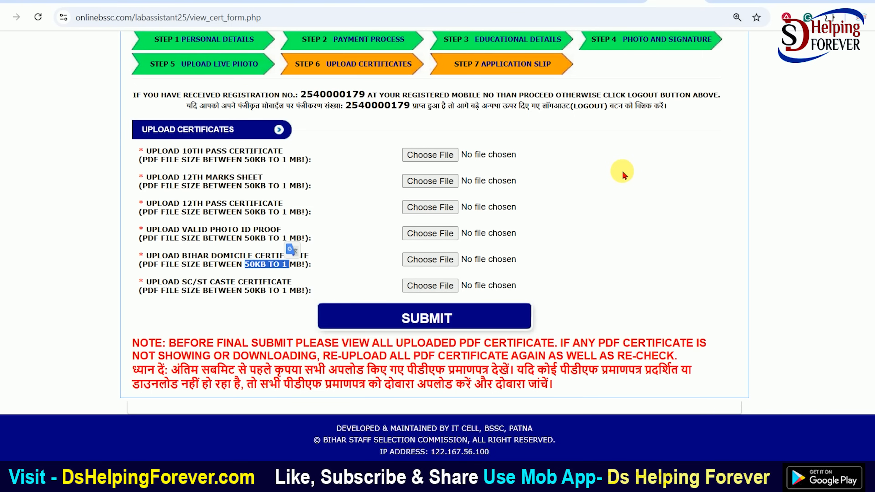
Submit the certificate uploads, review the uploaded document list and declaration, and request the application's final submission
click(445, 319)
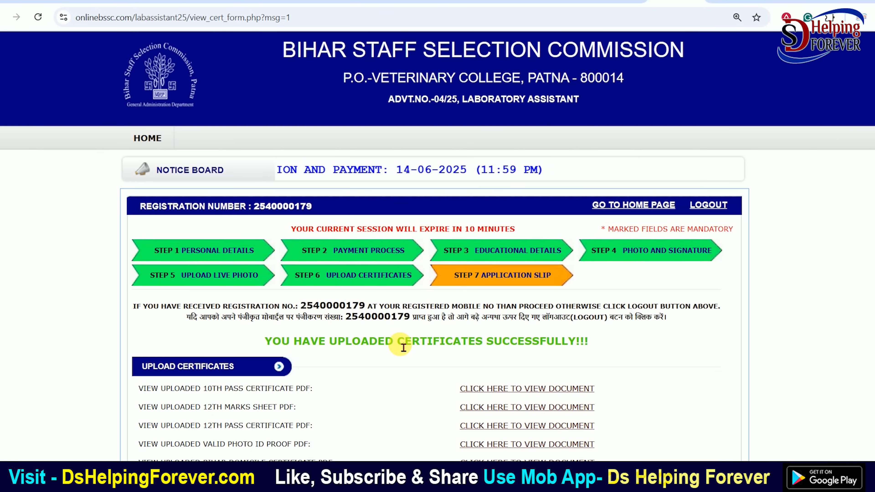
scroll(403, 348, down, 5)
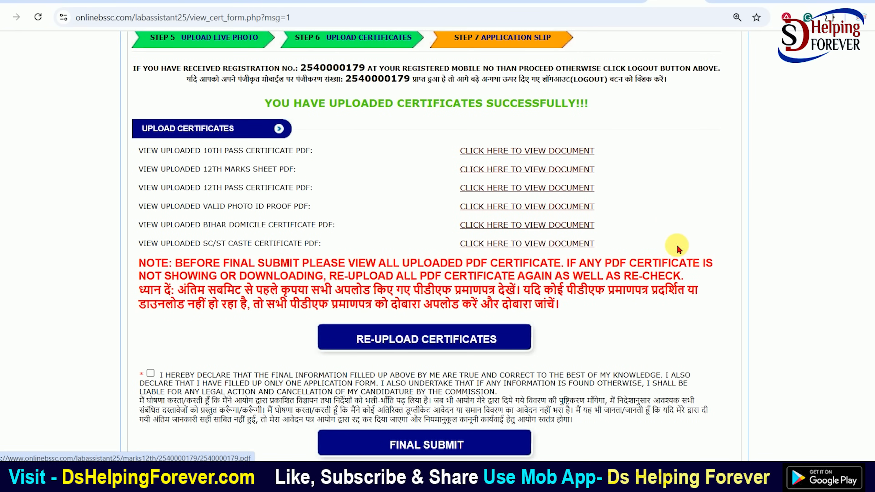
scroll(655, 262, down, 2)
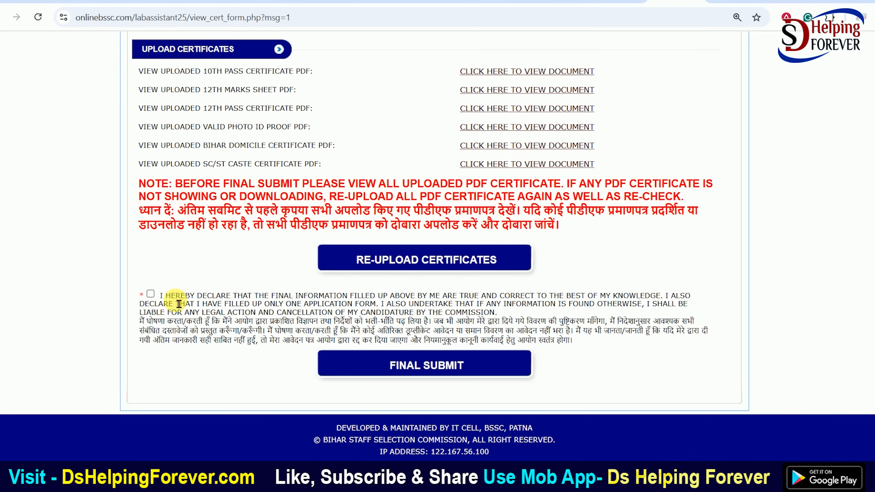
click(436, 368)
click(492, 105)
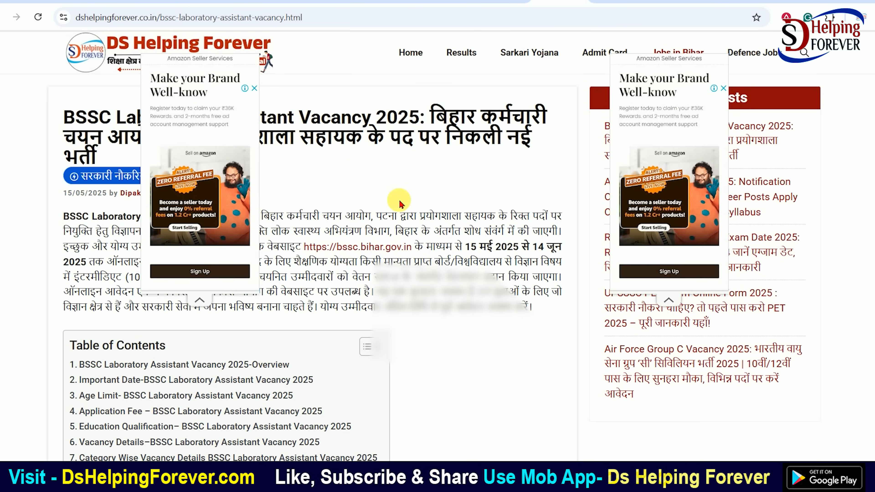
Search the DS Helping Forever site for "BSSC FIELD ASSISTANT" and open the Bihar BSSC Field Assistant Recruitment 2025 article
drag(388, 128, 495, 129)
click(475, 136)
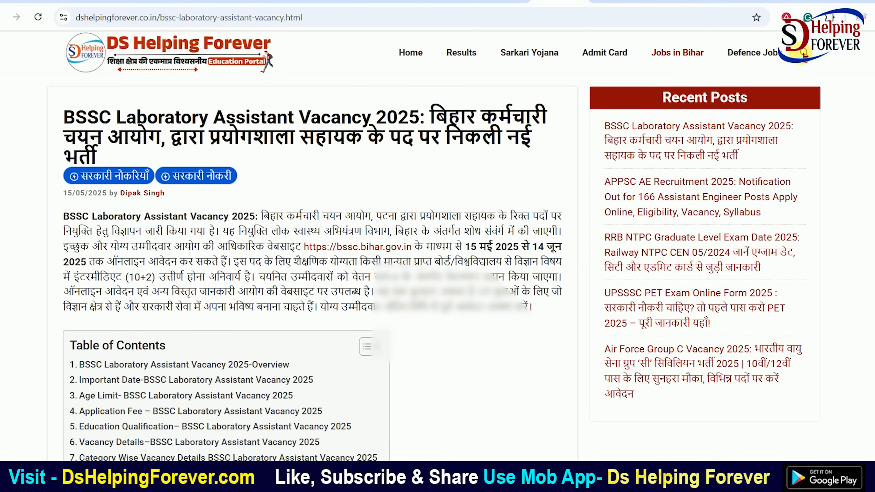
click(804, 53)
click(355, 165)
text(BSSC FIEL)
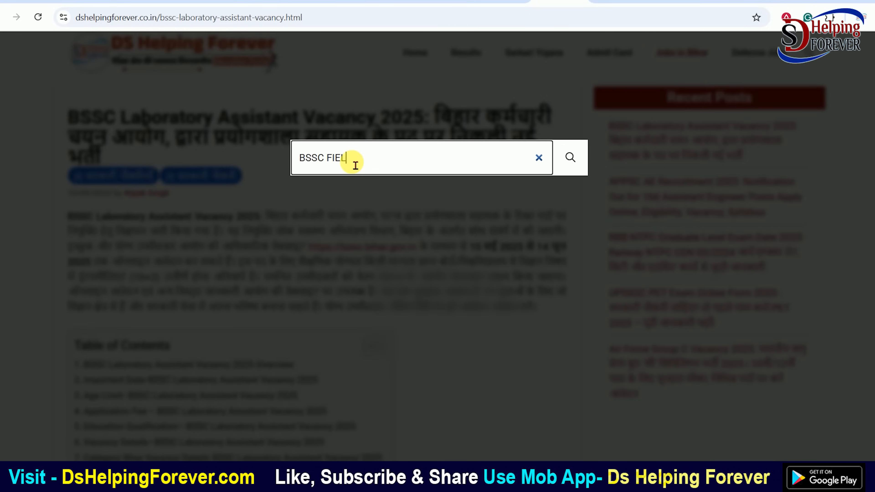
text(D ASSISTANT)
key(Return)
scroll(356, 172, down, 5)
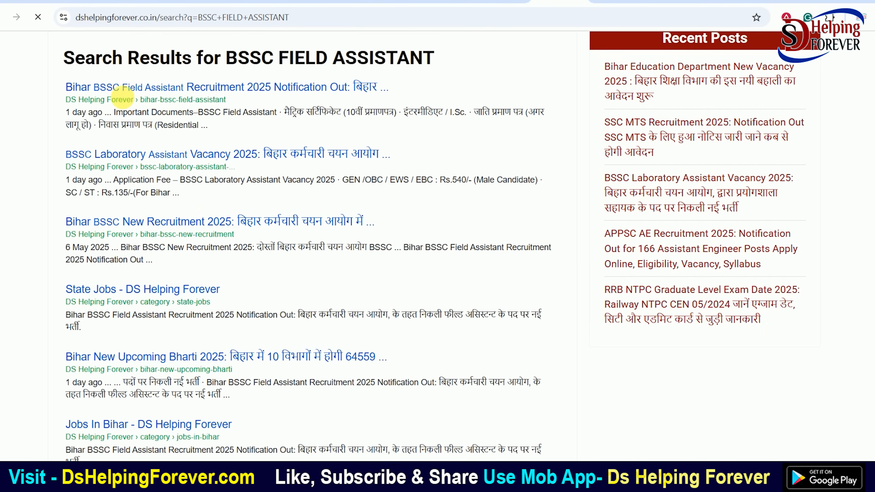
click(234, 88)
Examine the Field Assistant recruitment overview, important dates, application fee and age limit in the article
scroll(358, 190, down, 15)
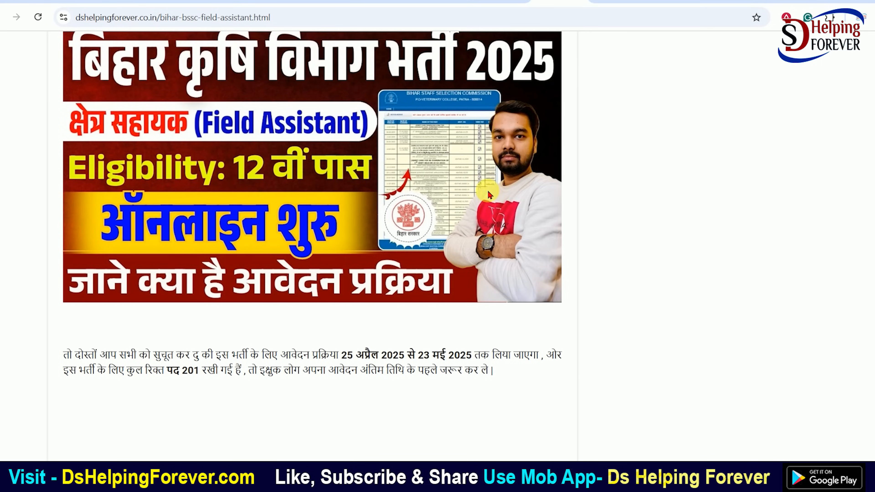
scroll(548, 257, down, 8)
scroll(549, 258, down, 5)
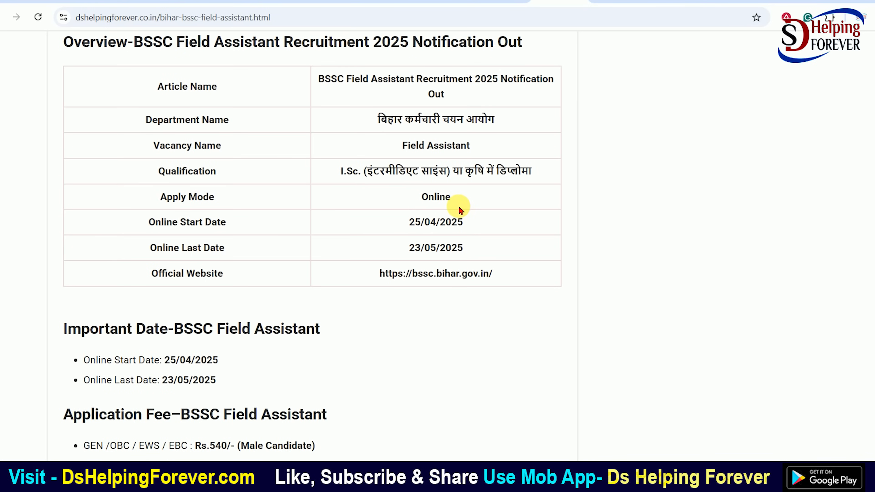
scroll(461, 211, down, 5)
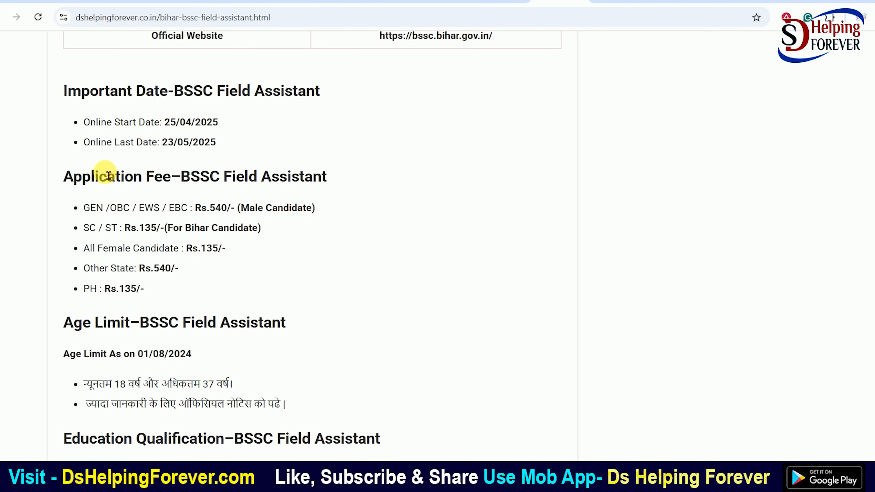